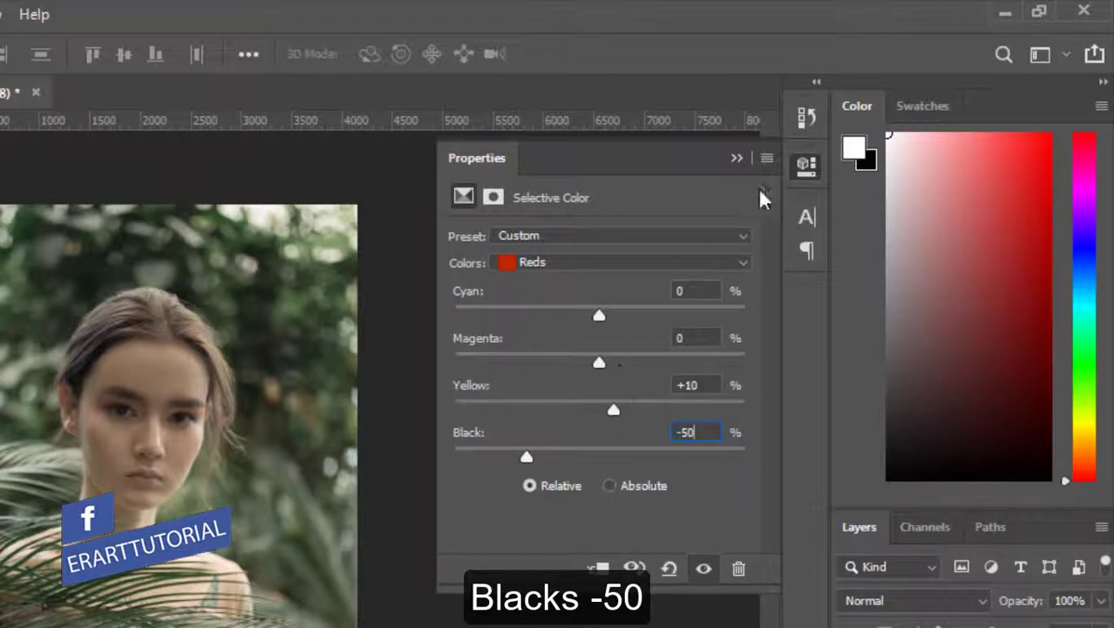
- Add a Vibrance adjustment layer above the Selective Color layer and set its vibrance to -20
left_click(736, 158)
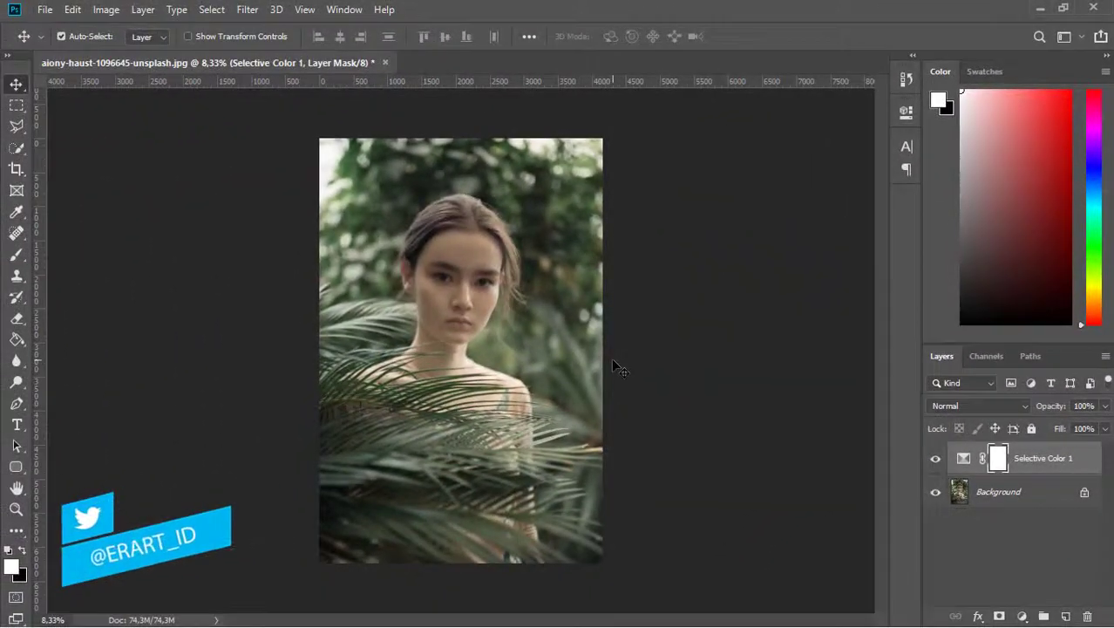
left_click(1023, 616)
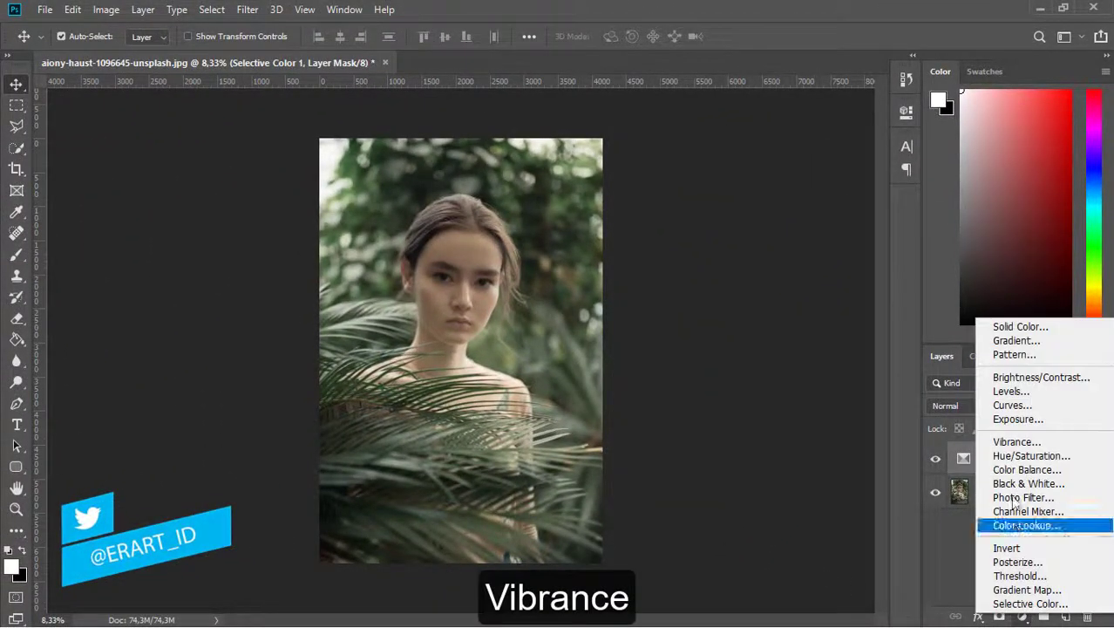
left_click(1014, 441)
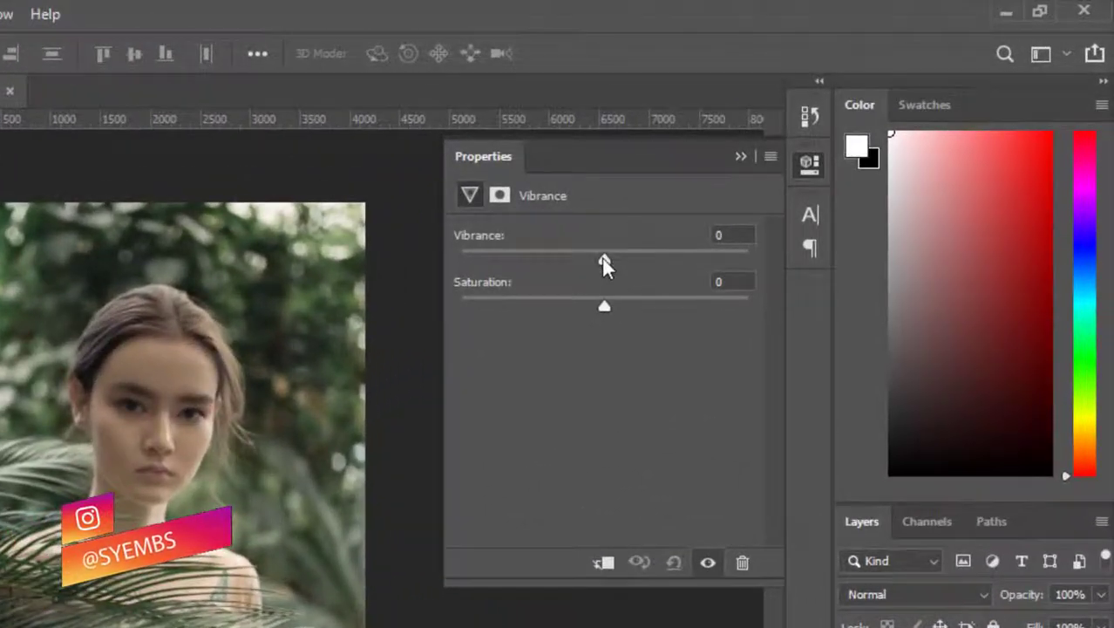
left_click_drag(737, 192, 735, 192)
left_click_drag(602, 256, 577, 256)
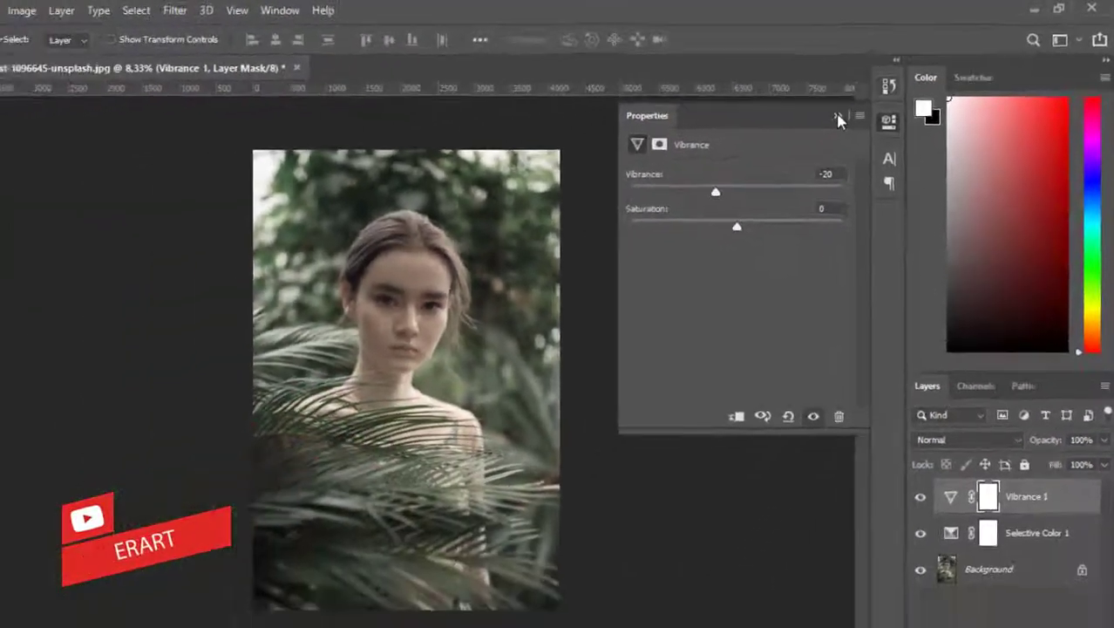
left_click(837, 117)
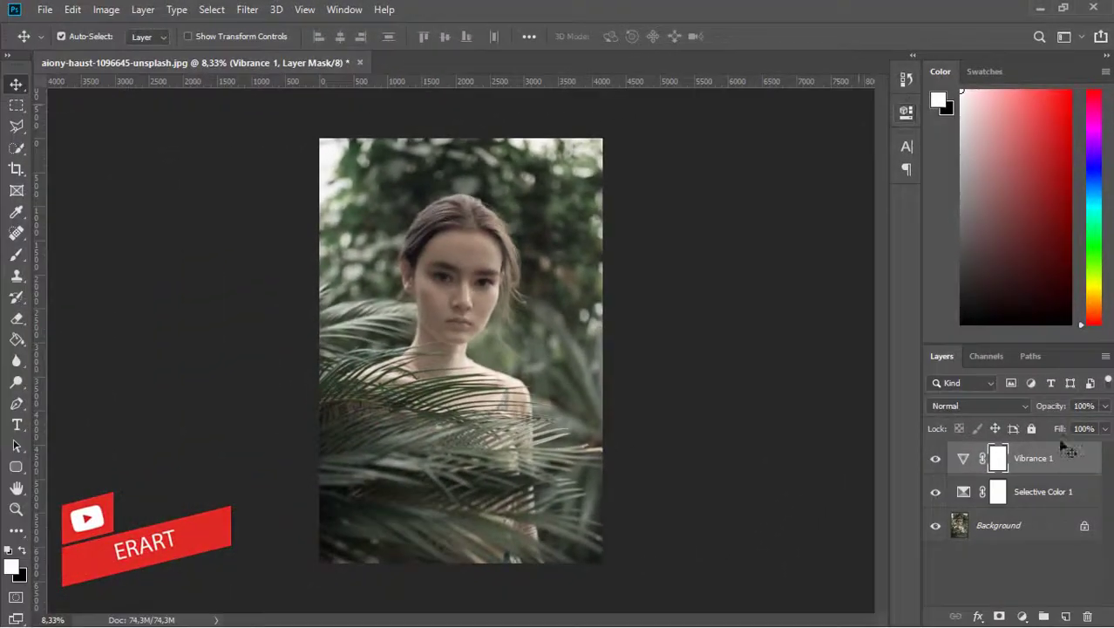
- Add a Channel Mixer adjustment layer and set its Green output channel to green 0% and blue +100%
left_click(1024, 616)
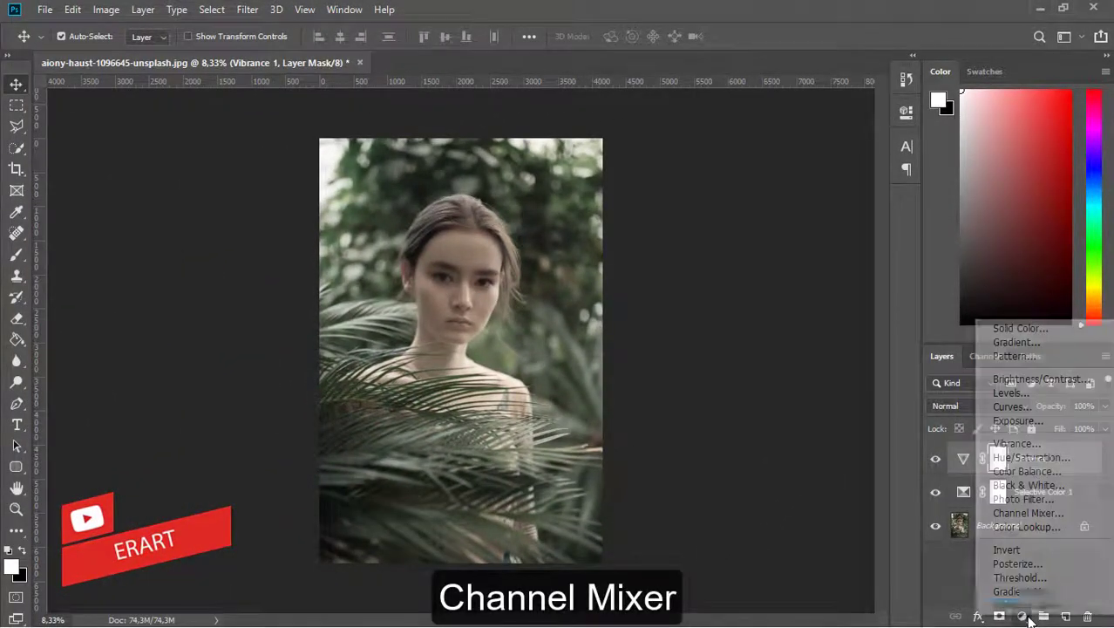
left_click(1027, 514)
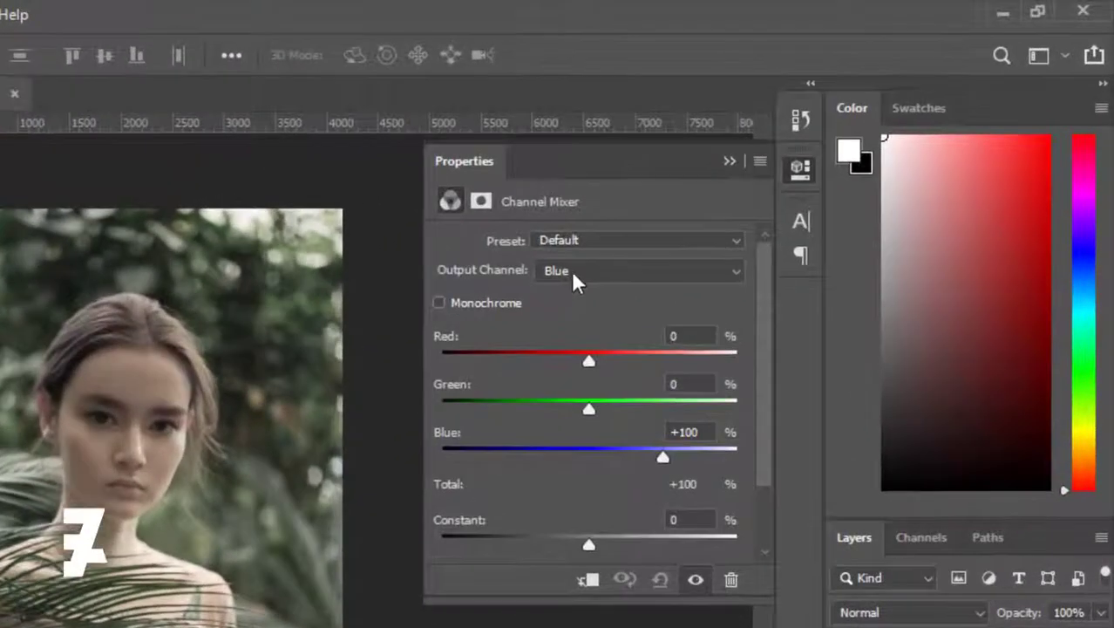
left_click(571, 270)
left_click(571, 307)
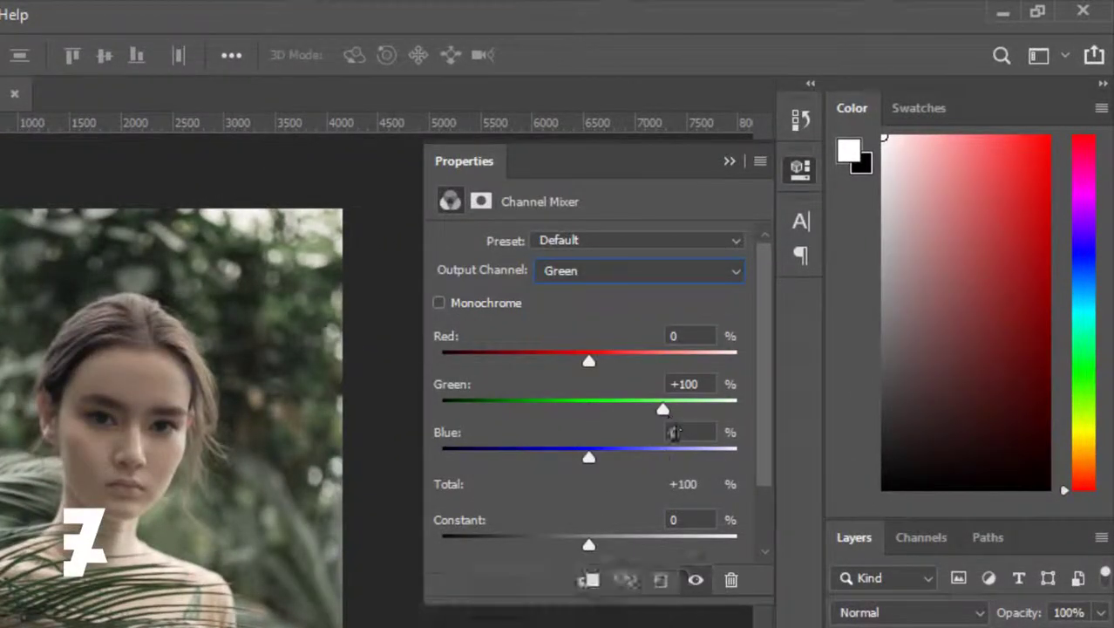
left_click_drag(662, 406, 588, 408)
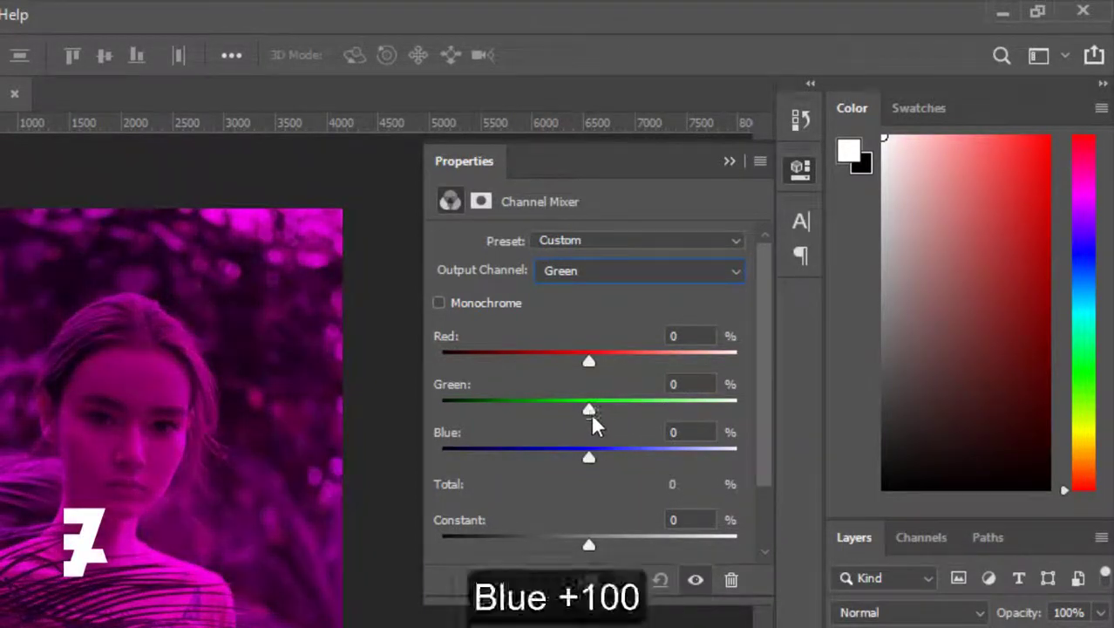
left_click_drag(589, 457, 664, 456)
- Set the Channel Mixer's Blue output channel to blue 0% and green +100%
left_click(613, 281)
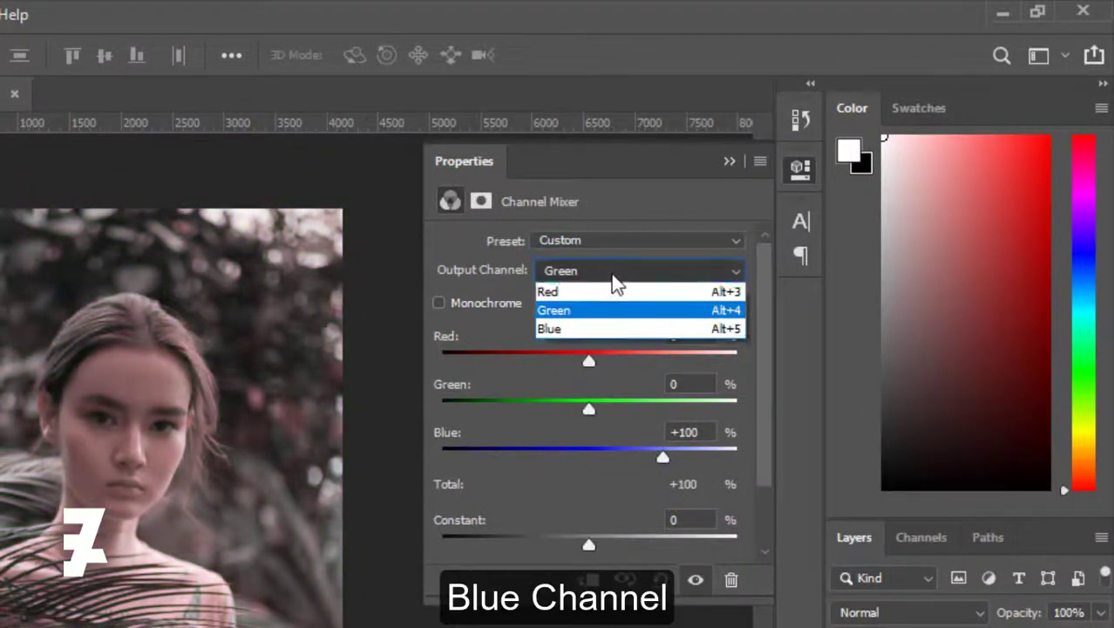
left_click(609, 327)
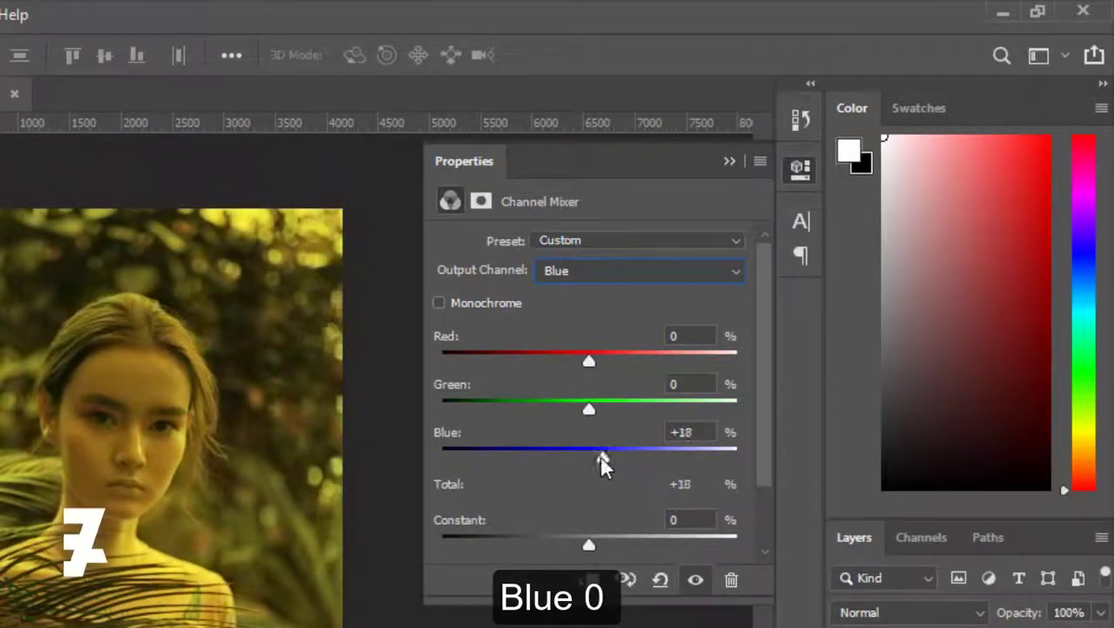
left_click_drag(601, 456, 590, 454)
left_click_drag(590, 410, 663, 404)
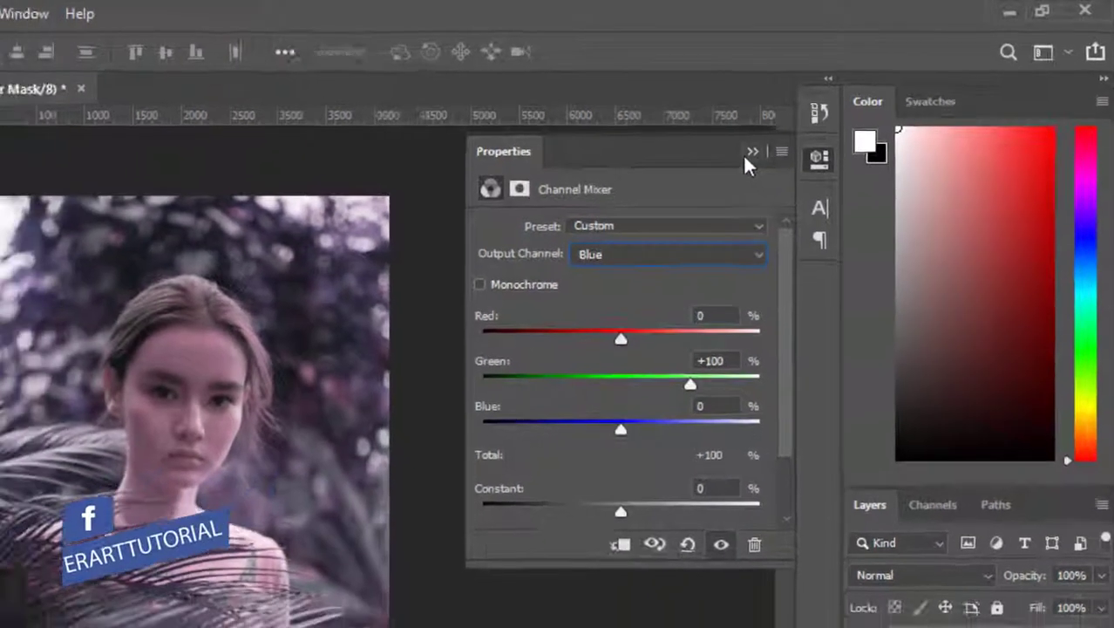
left_click(730, 162)
- Set the Channel Mixer layer's blend mode to Lighten and its opacity to 70%
left_click(856, 612)
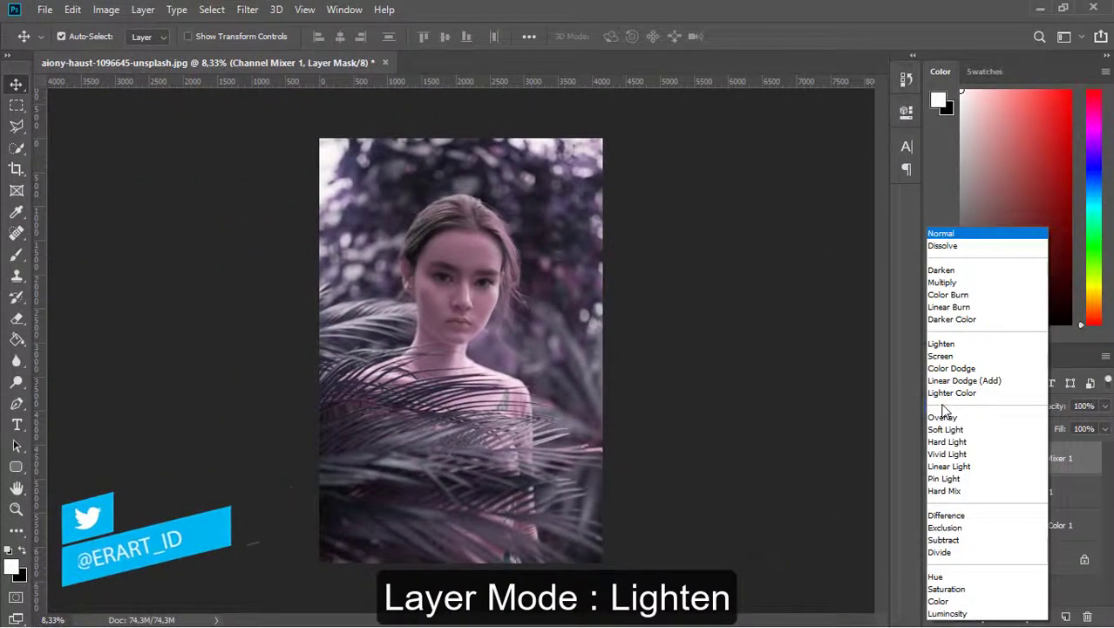
left_click(949, 348)
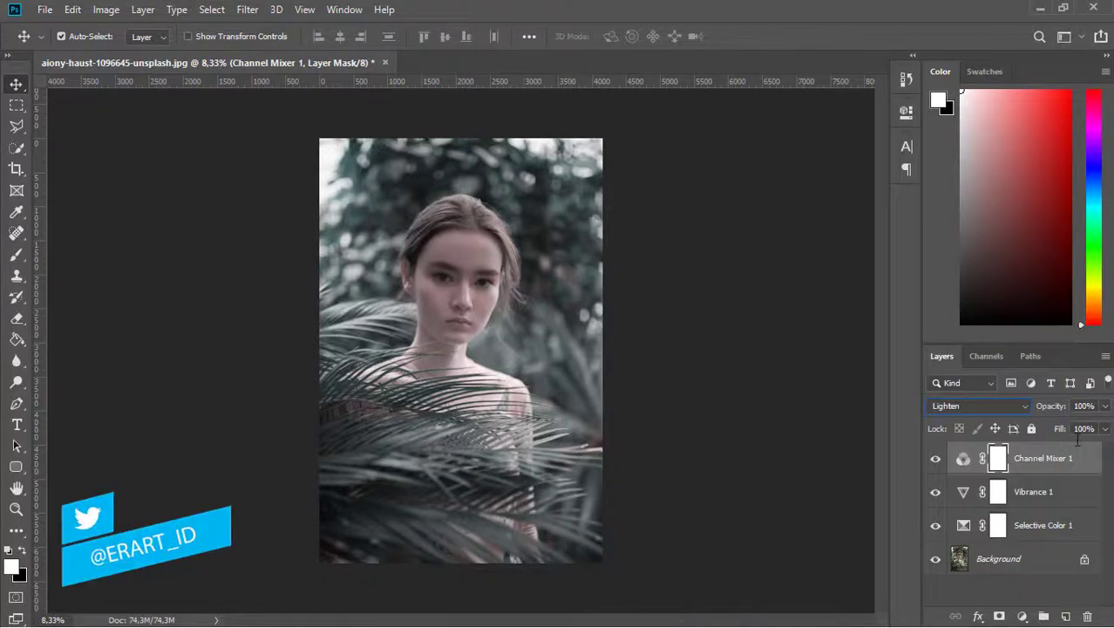
left_click(1105, 407)
left_click_drag(1102, 425, 1081, 428)
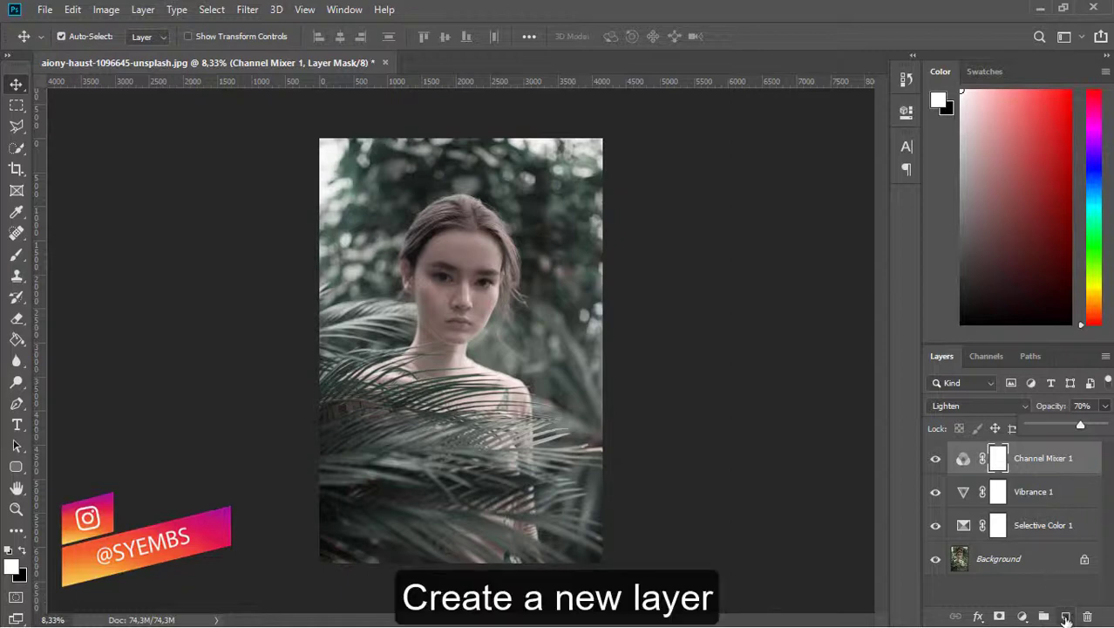
- Create a new layer above the Channel Mixer layer and prepare a 2000 px Soft Round brush with the dark foreground colour
left_click(1065, 618)
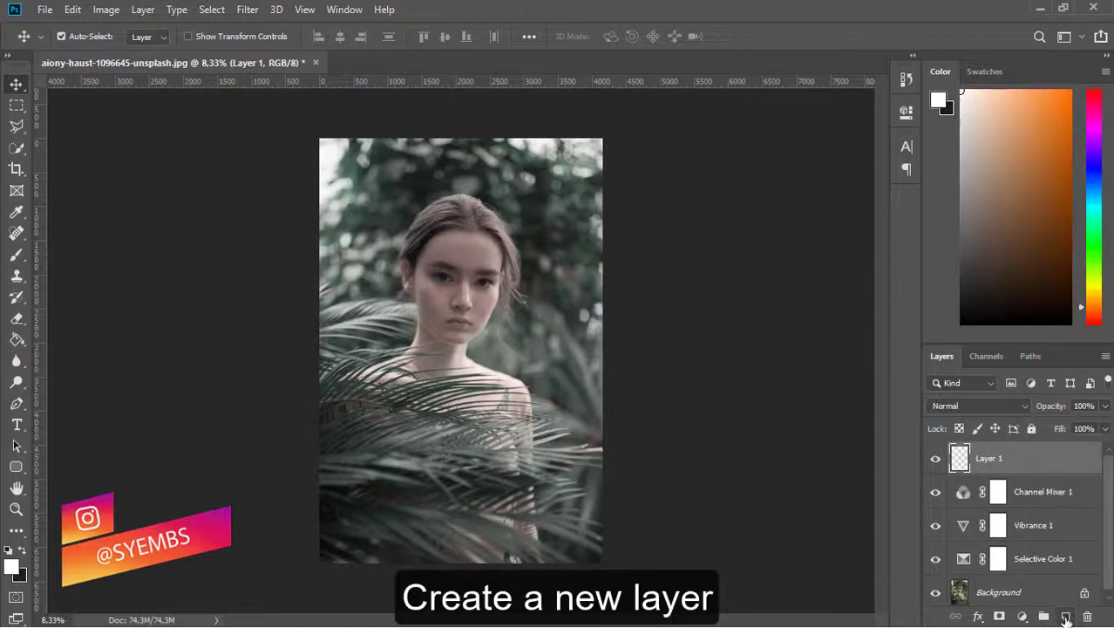
left_click(21, 550)
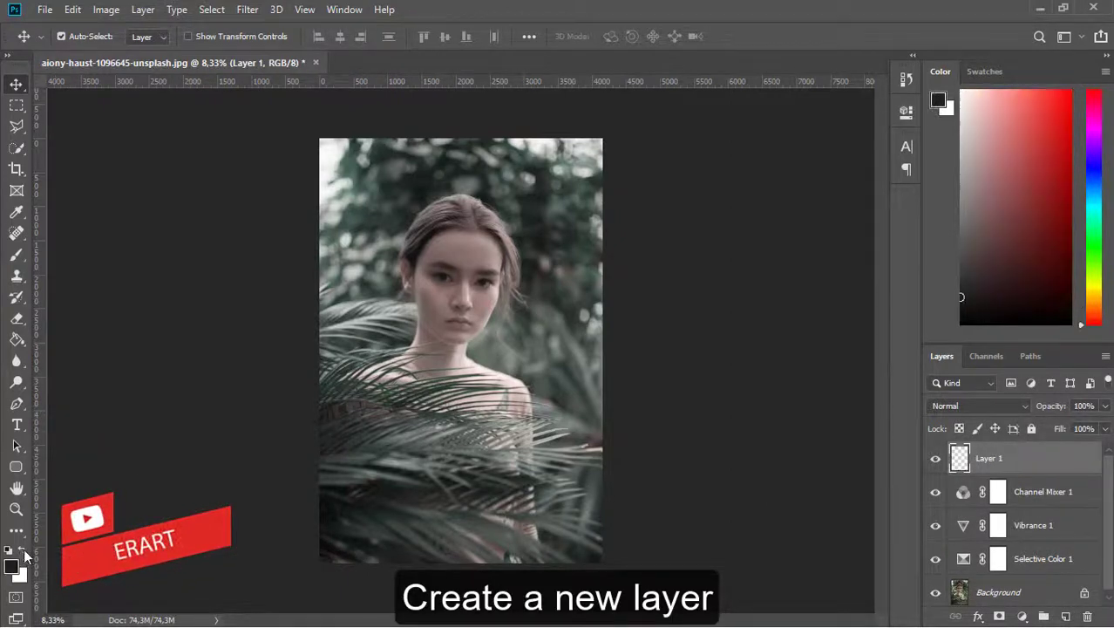
left_click(17, 254)
left_click(80, 37)
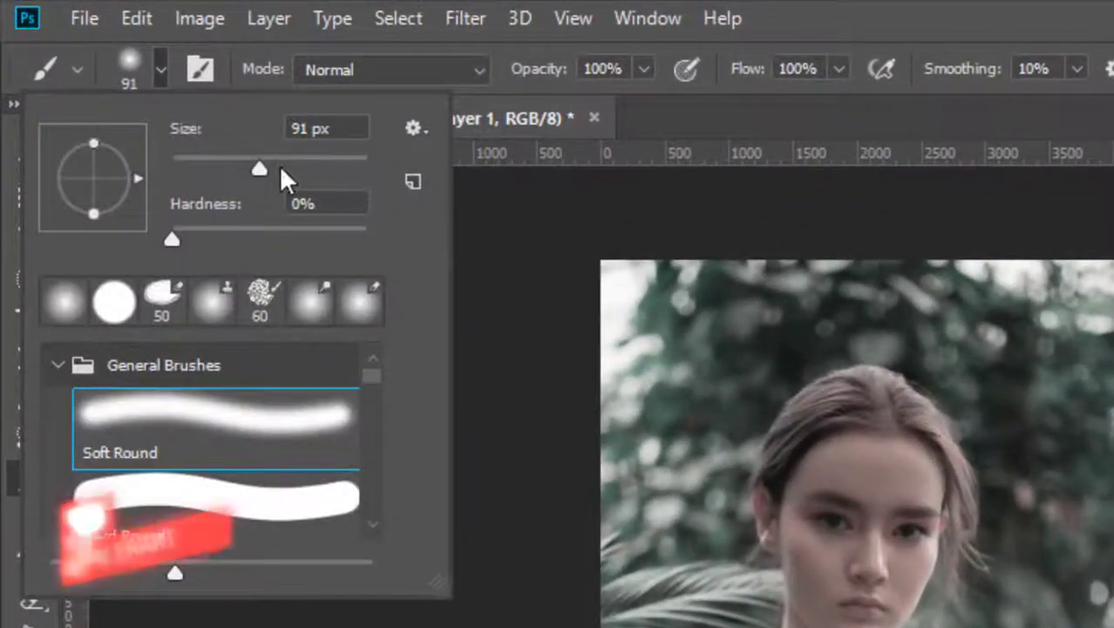
left_click_drag(261, 167, 346, 161)
type("1000")
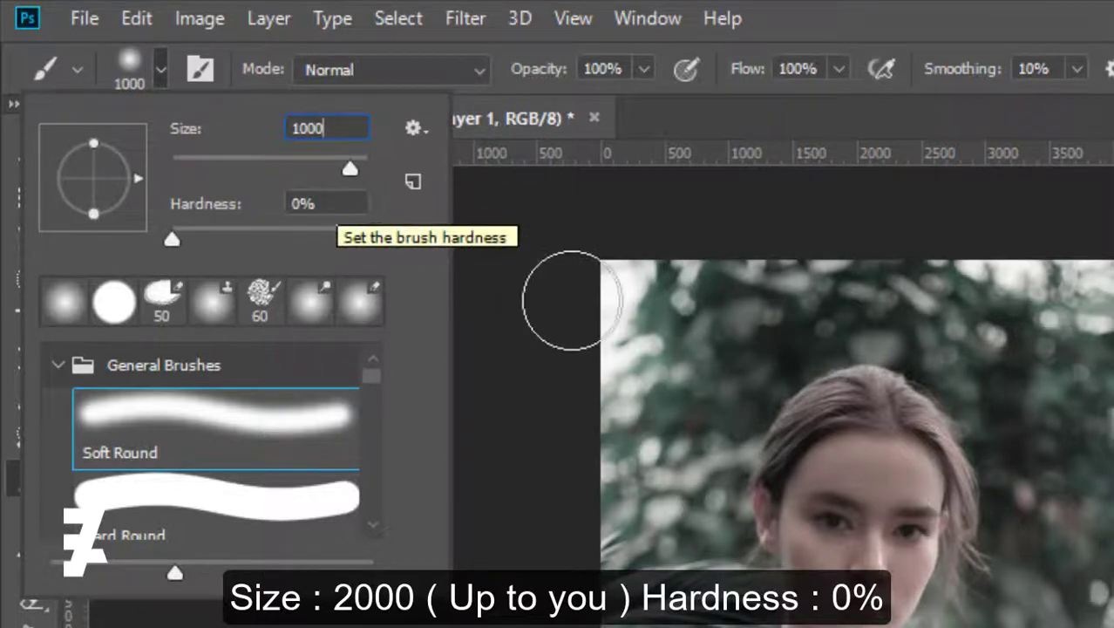
type("2000")
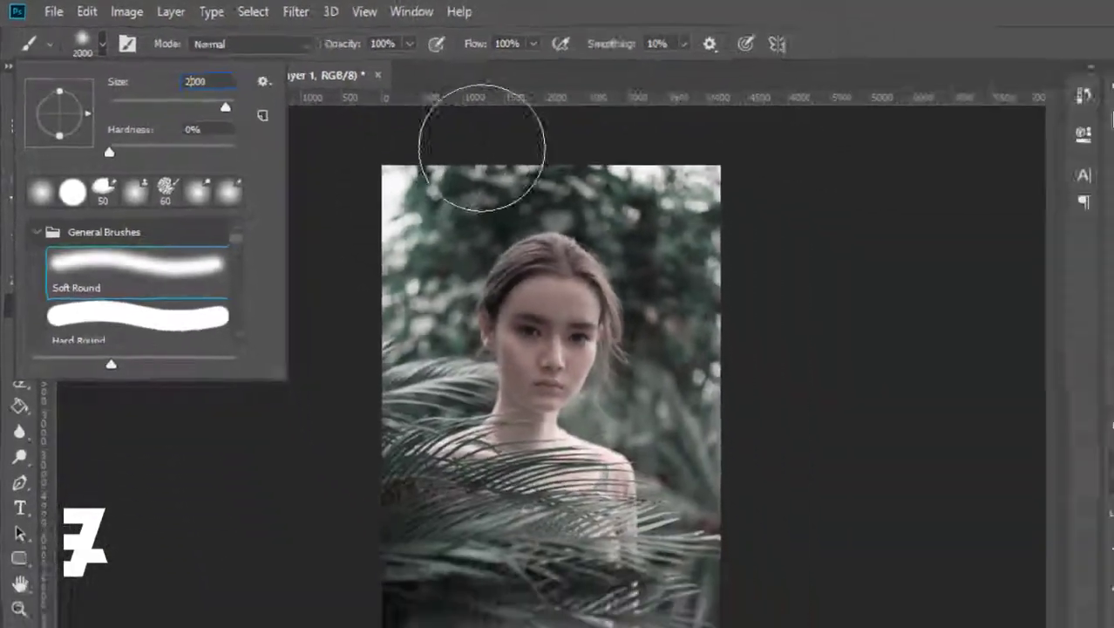
left_click(406, 193)
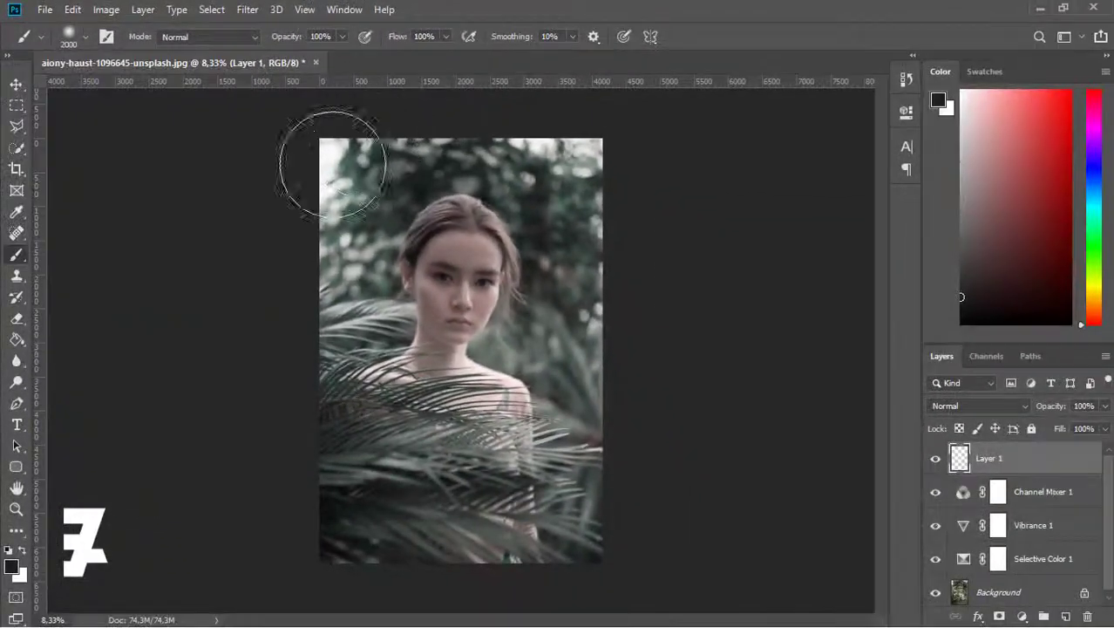
- Paint a dark vignette around the photo's edges on the new layer, leaving the woman in the centre uncovered
left_click_drag(381, 188, 427, 162)
mouse_move(282, 357)
left_mouse_down()
mouse_move(286, 448)
mouse_move(354, 534)
mouse_move(386, 554)
mouse_move(509, 548)
mouse_move(357, 568)
mouse_move(573, 521)
mouse_move(599, 469)
mouse_move(599, 210)
mouse_move(521, 130)
mouse_move(439, 110)
mouse_move(625, 158)
mouse_move(634, 258)
mouse_move(606, 427)
mouse_move(527, 475)
left_mouse_up()
mouse_move(319, 257)
left_mouse_down()
mouse_move(279, 391)
mouse_move(379, 512)
mouse_move(357, 543)
left_mouse_up()
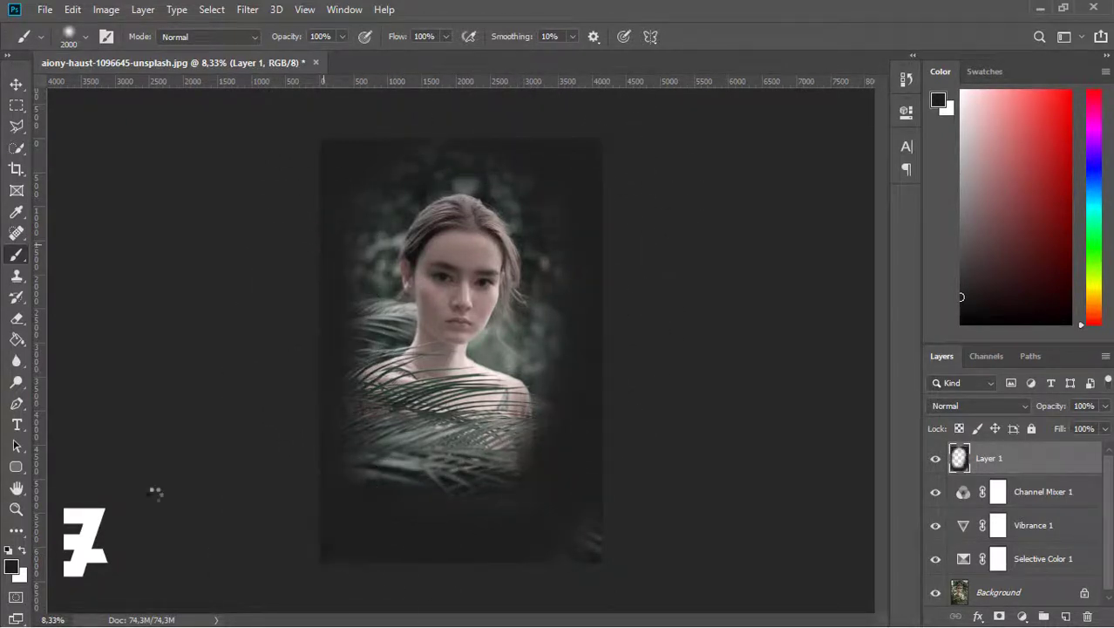
left_click(15, 83)
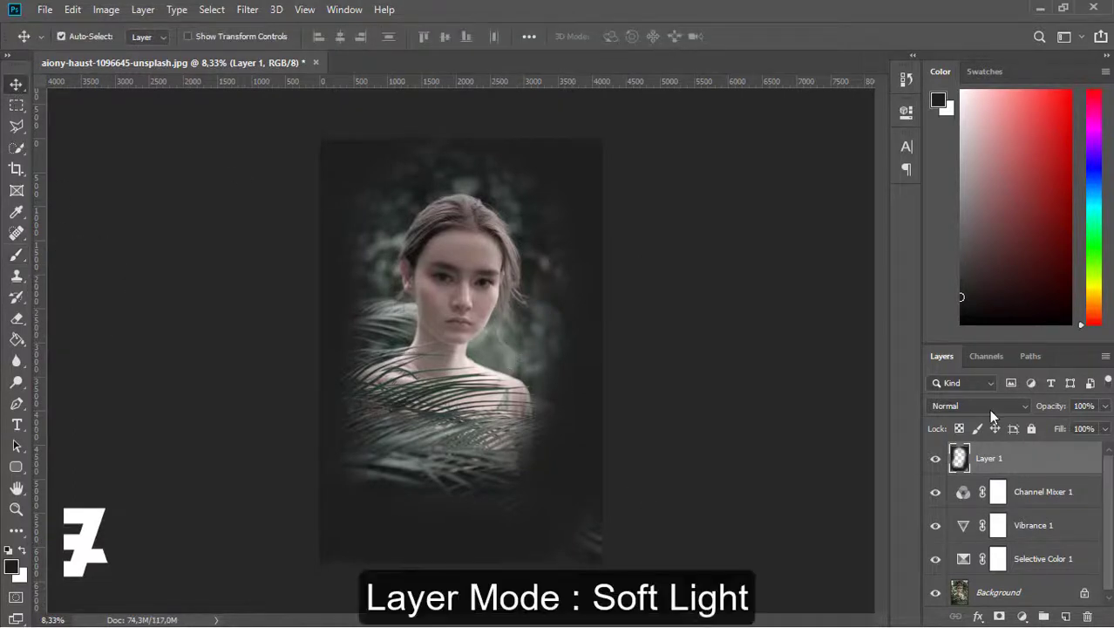
- Set the vignette layer's blend mode to Soft Light and its opacity to 70%
left_click(988, 409)
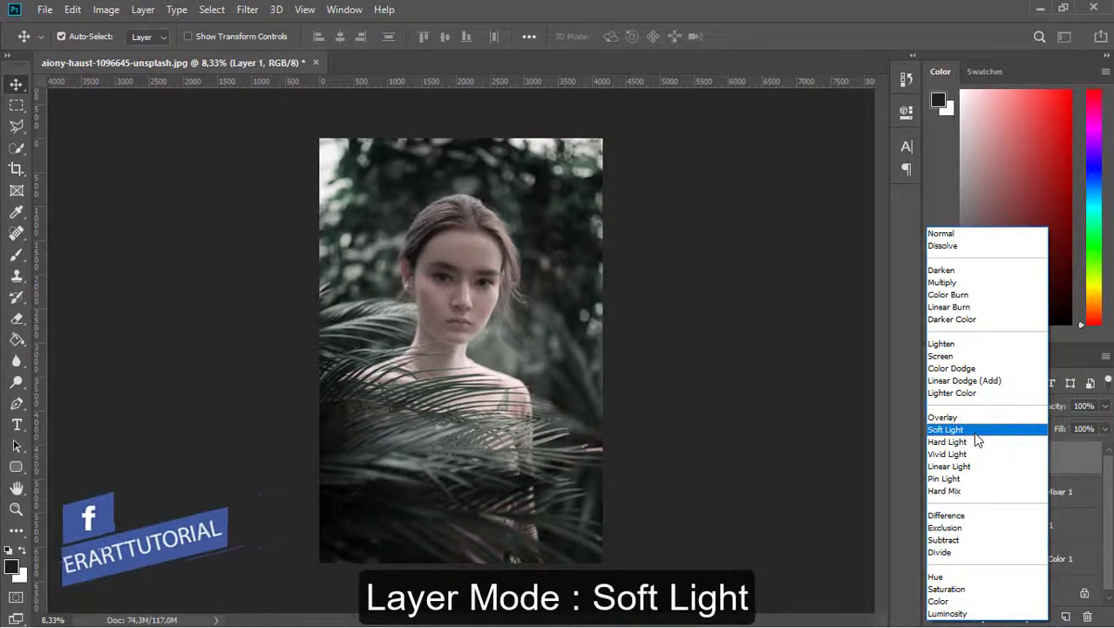
left_click(975, 429)
left_click(1105, 405)
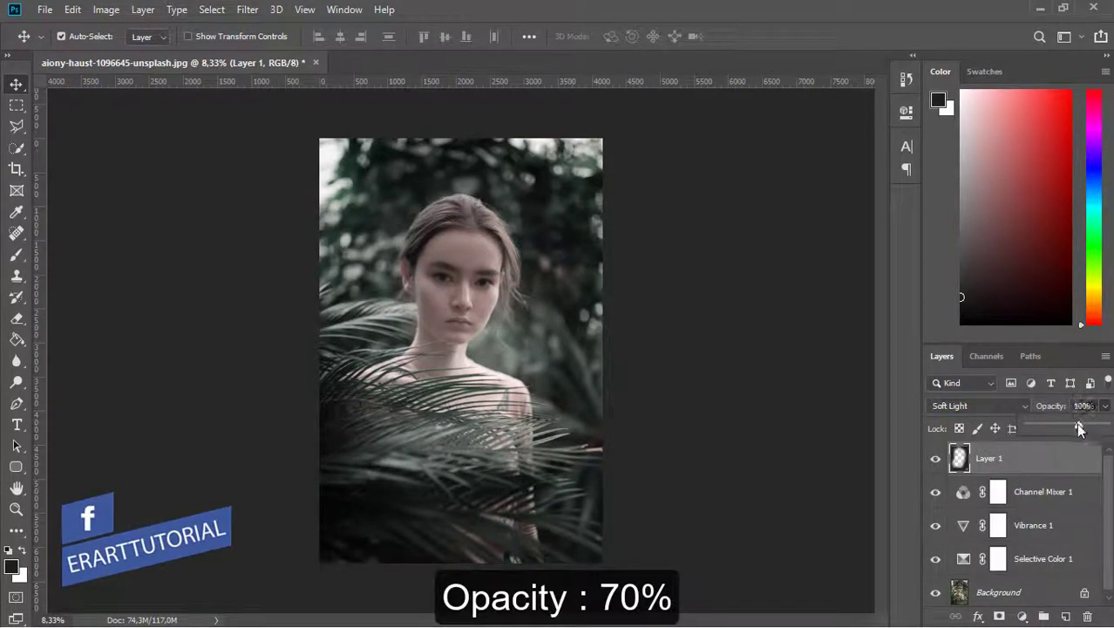
left_click_drag(1078, 428, 1081, 426)
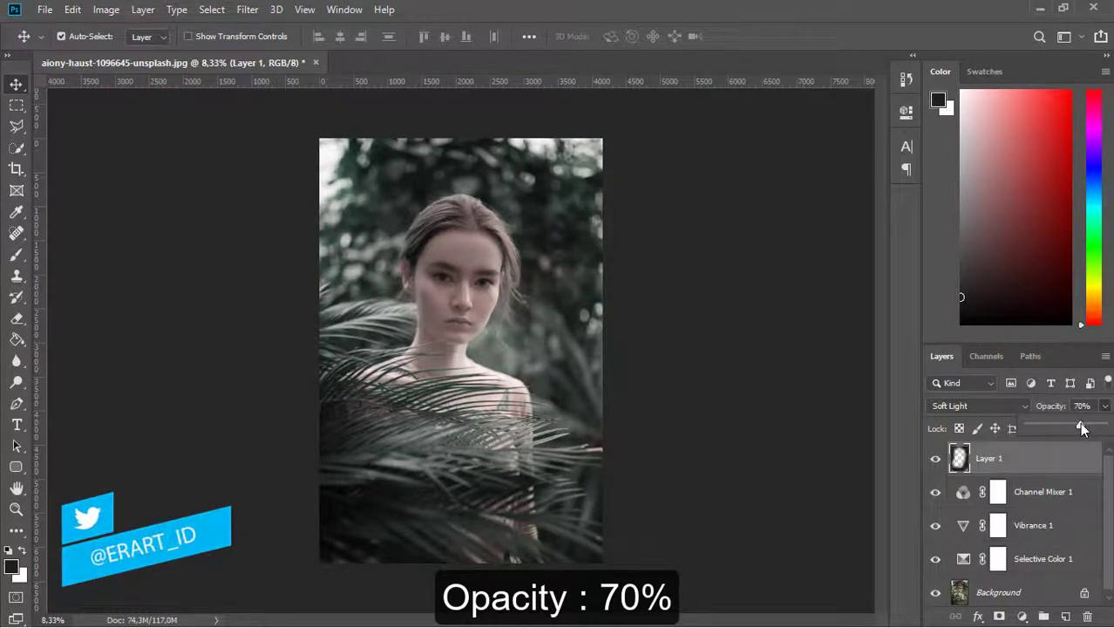
left_click(14, 80)
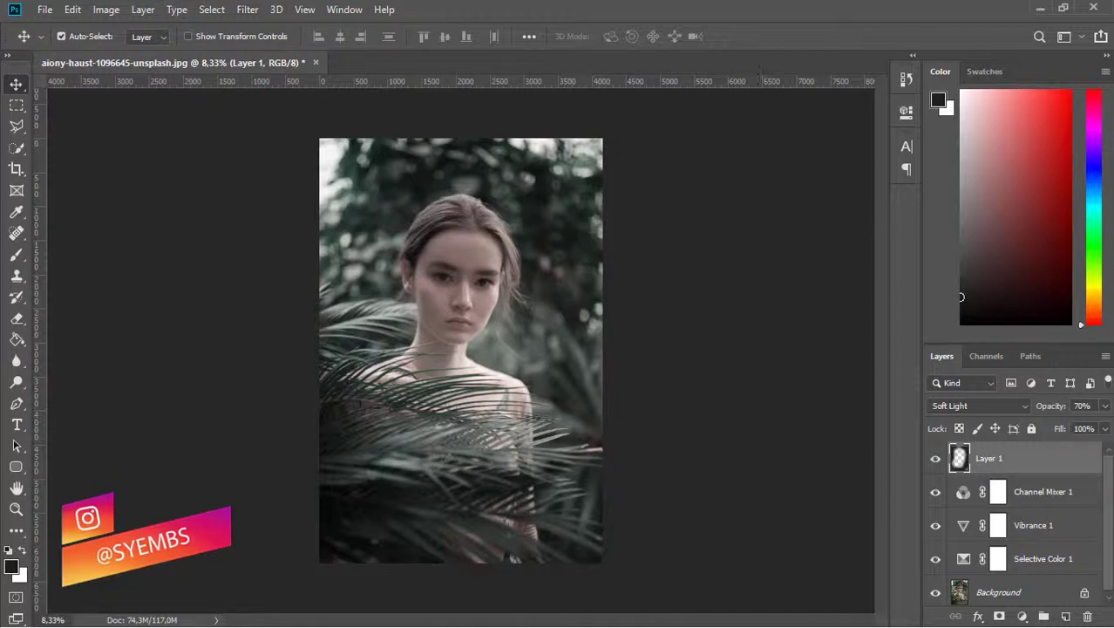
- Add a black-to-white Gradient Map adjustment layer and blend it in Soft Light mode at 70% opacity
left_click(1022, 617)
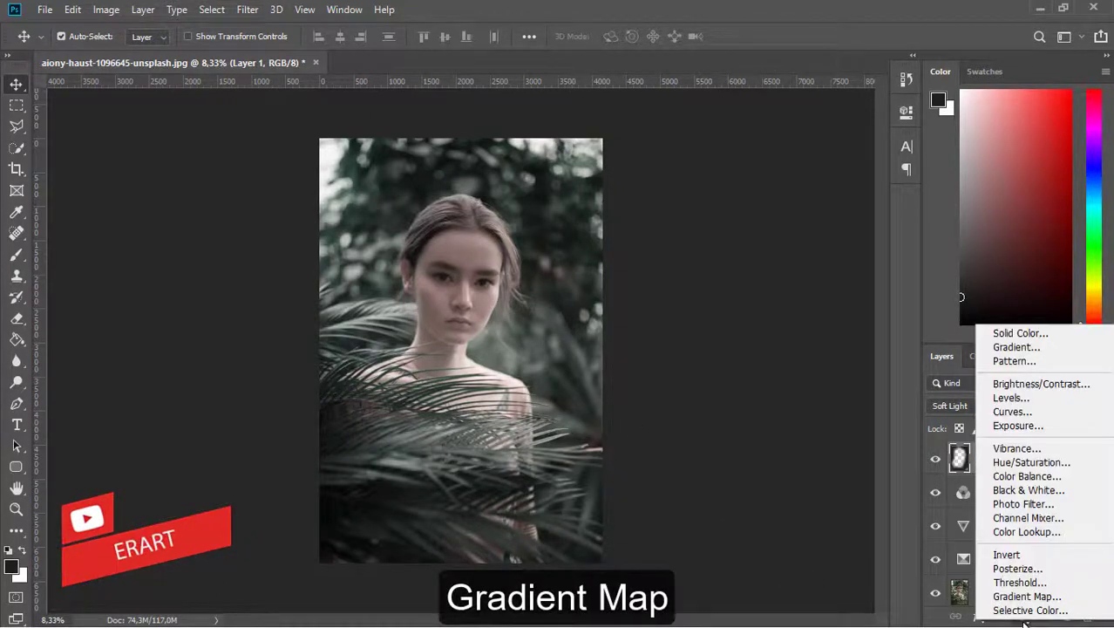
left_click(1027, 600)
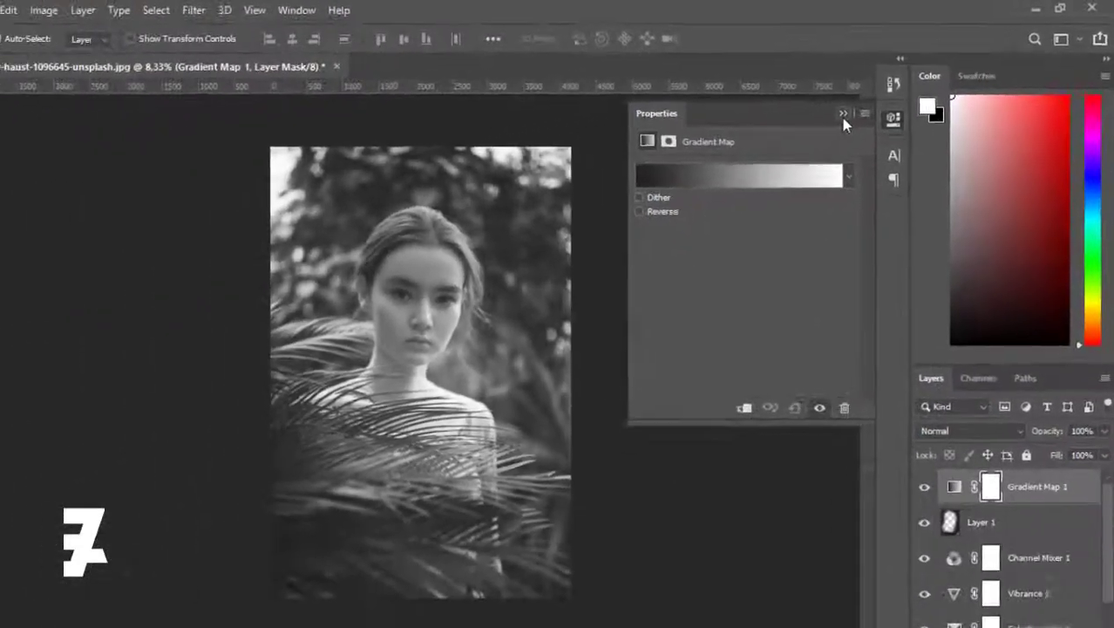
left_click(749, 155)
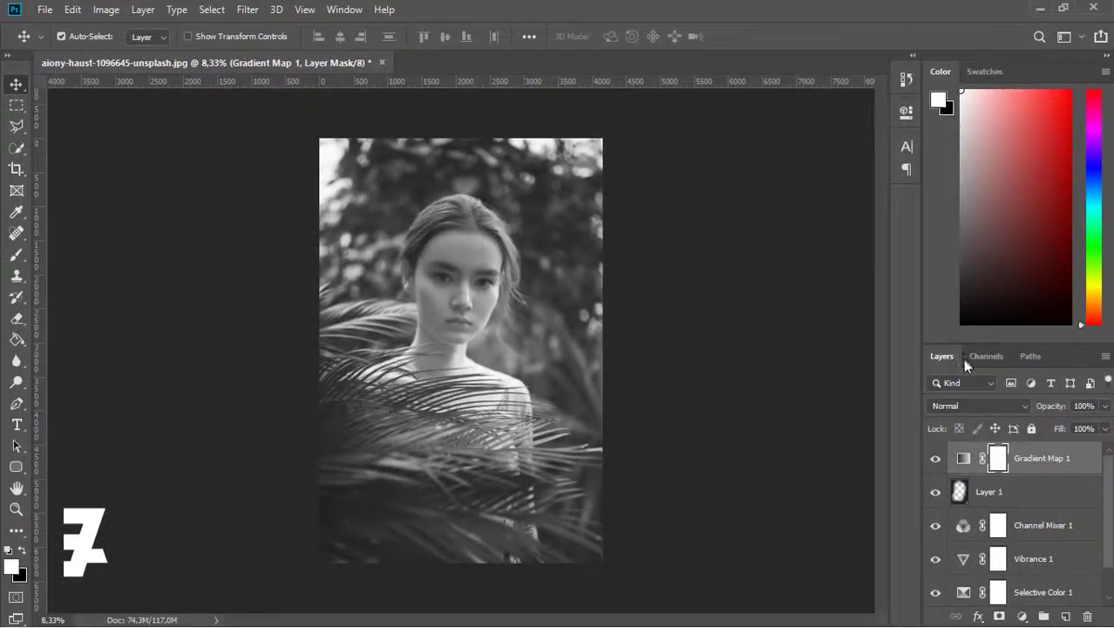
left_click(982, 405)
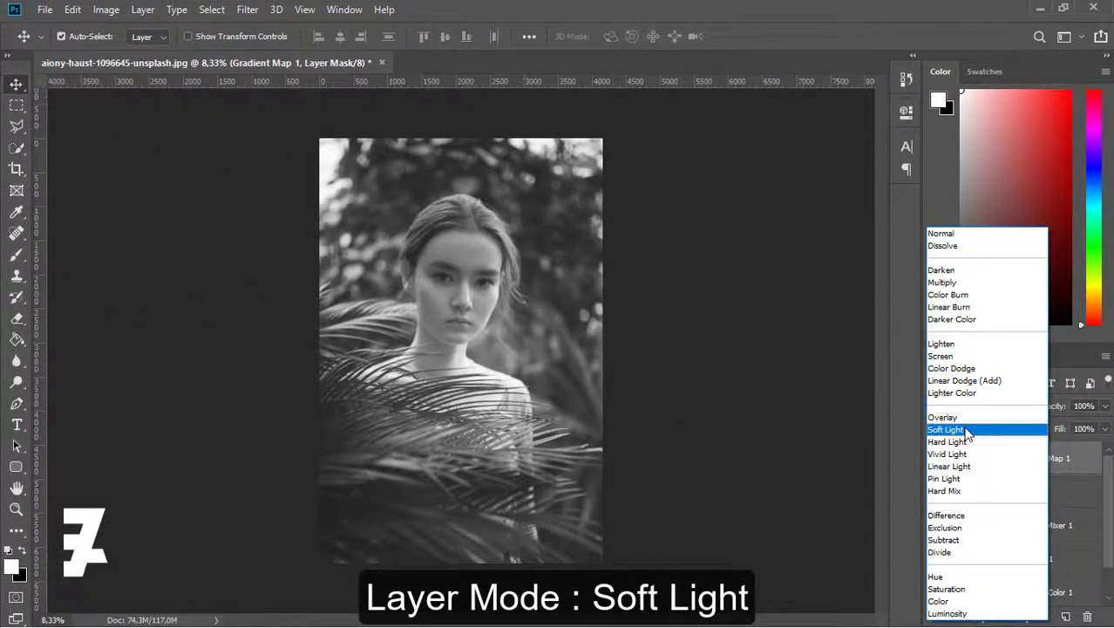
left_click(961, 426)
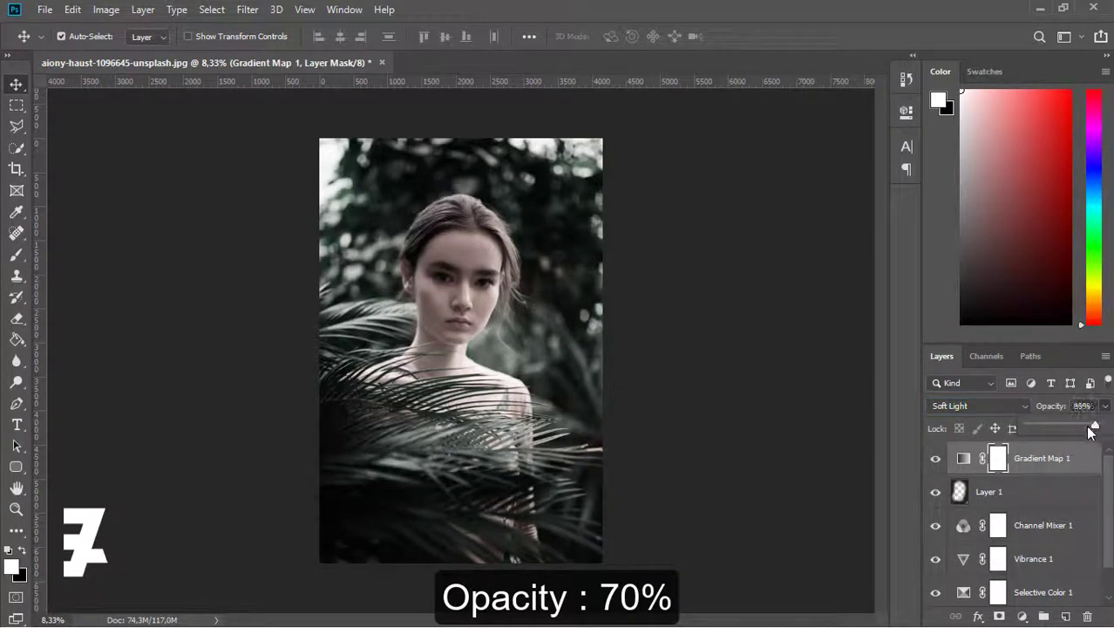
left_click_drag(1076, 427, 1083, 427)
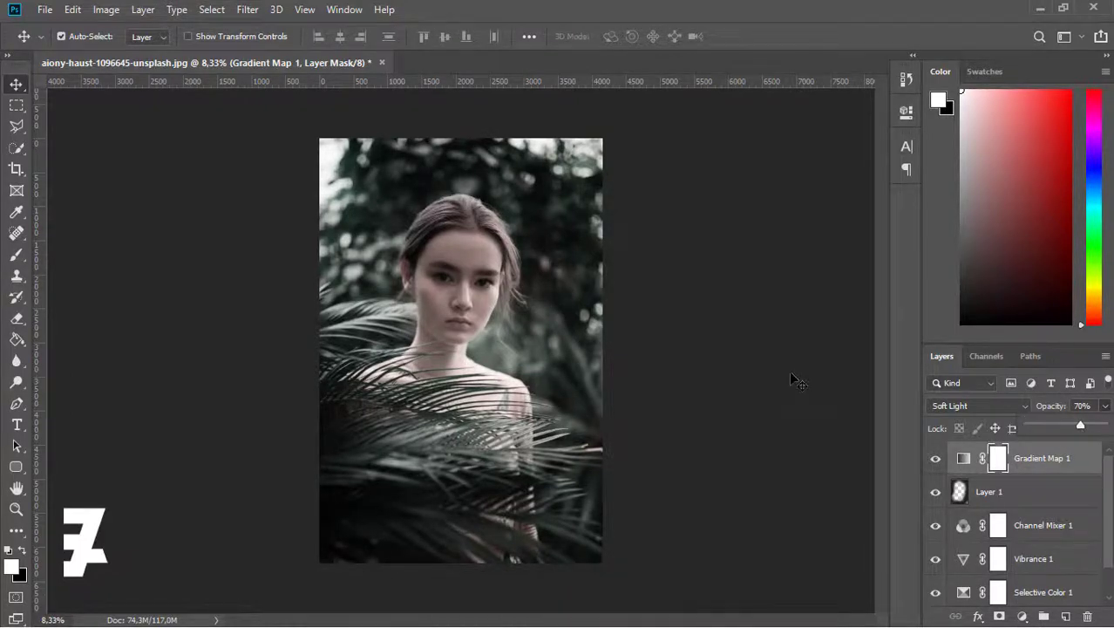
- Add an Exposure adjustment layer above the Gradient Map with Offset +0.0042 and Gamma Correction 0.80
left_click(1022, 616)
left_click(1022, 418)
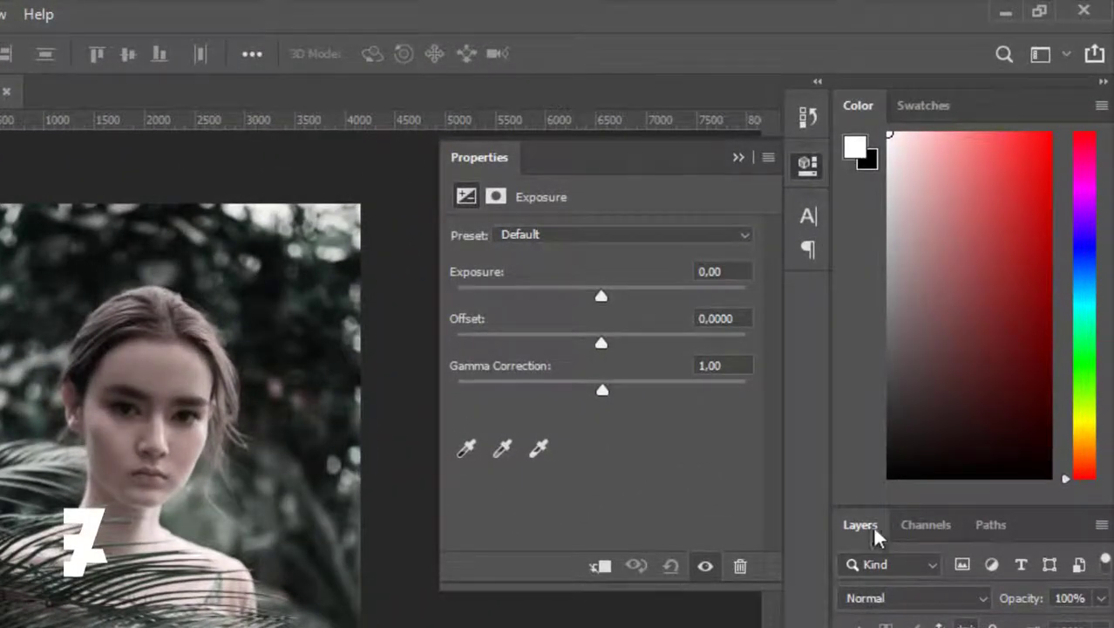
left_click_drag(601, 341, 603, 341)
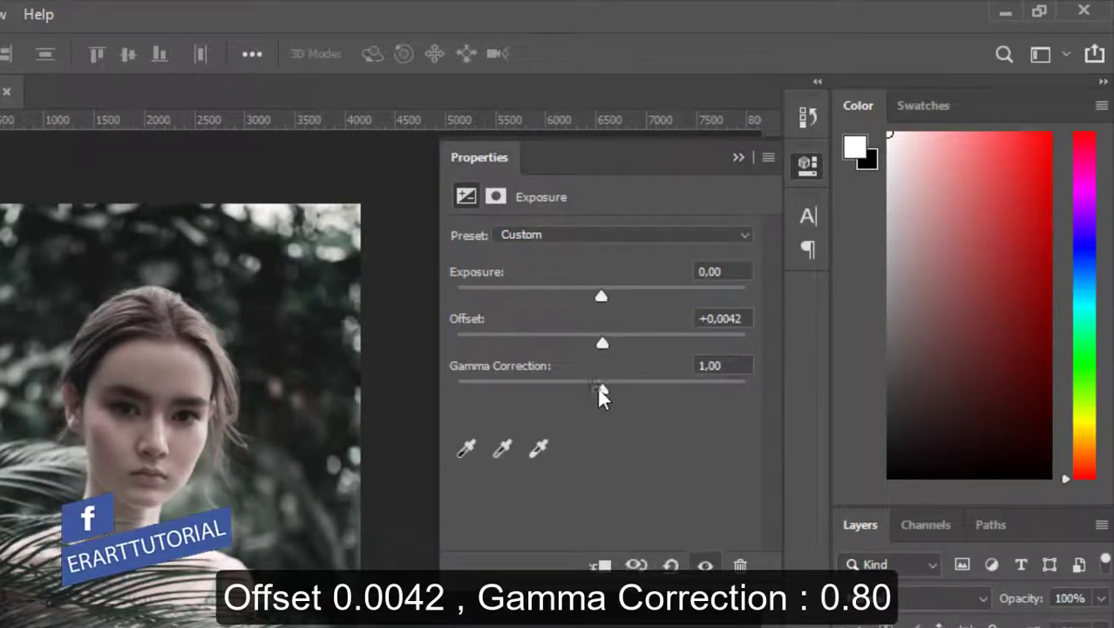
left_click_drag(598, 389, 623, 387)
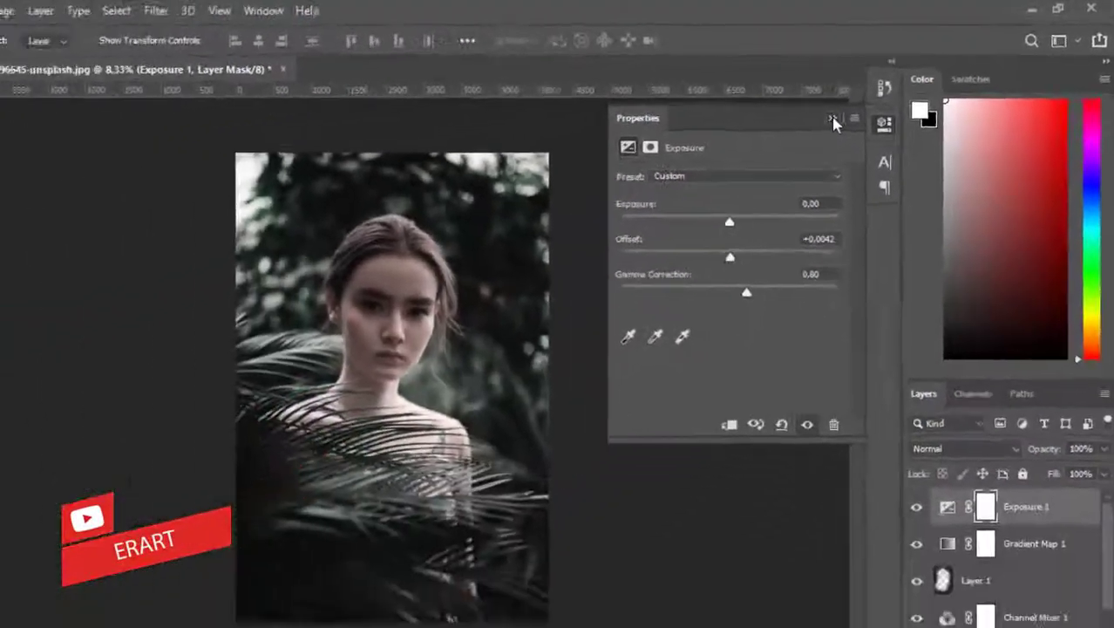
left_click(739, 158)
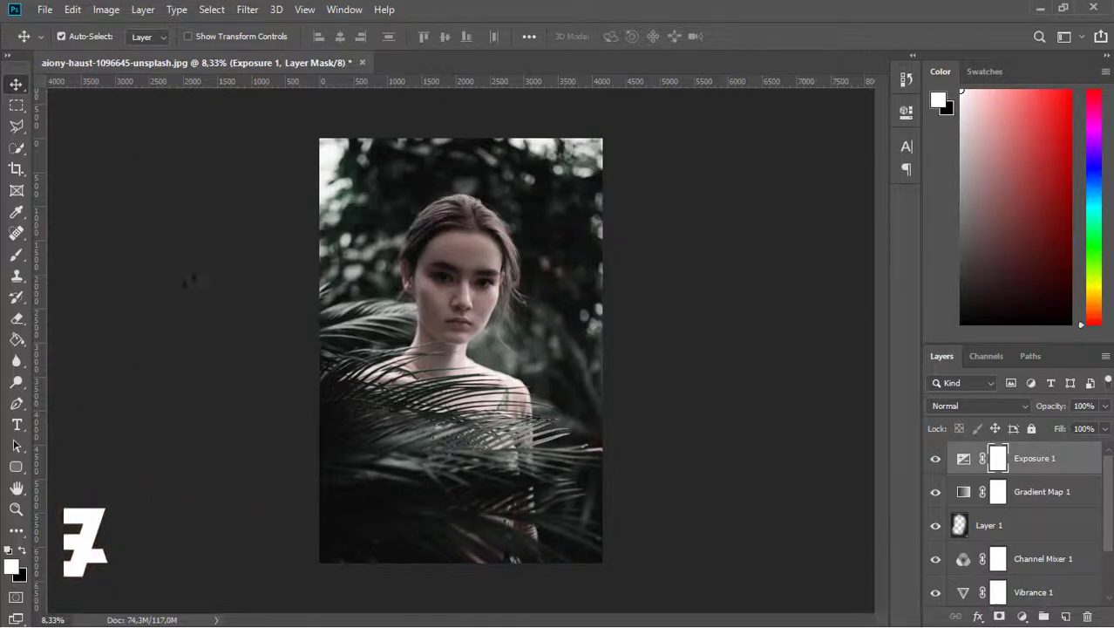
- Create a new layer above the Exposure layer and paint a soft white patch over the woman's head and shoulders with the 2000 px brush
left_click(19, 257)
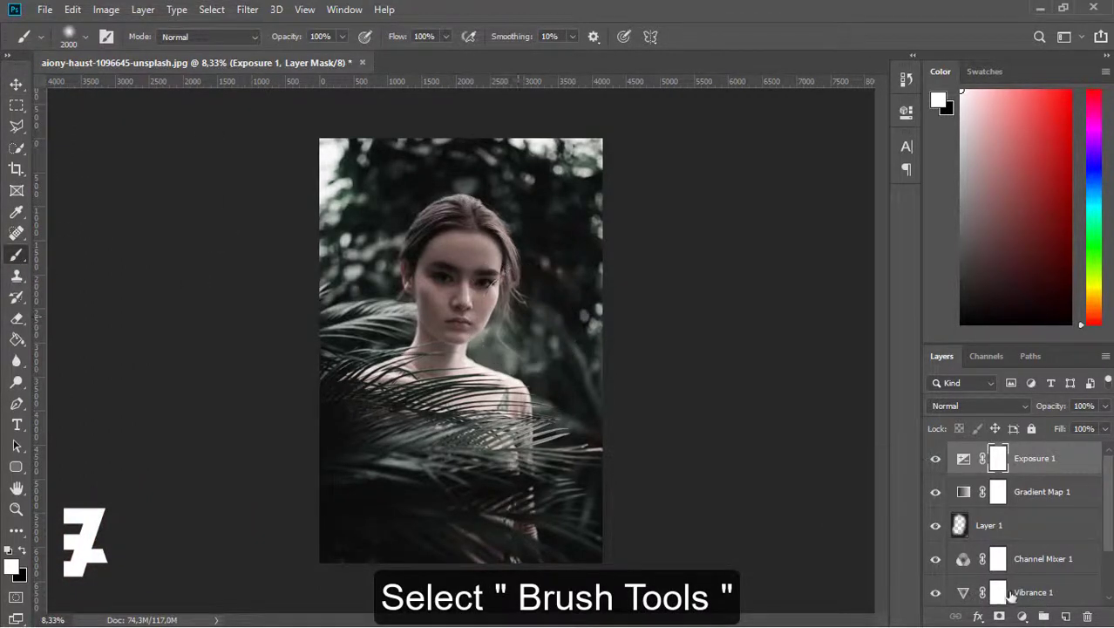
left_click(1066, 616)
left_click(22, 553)
left_click(22, 552)
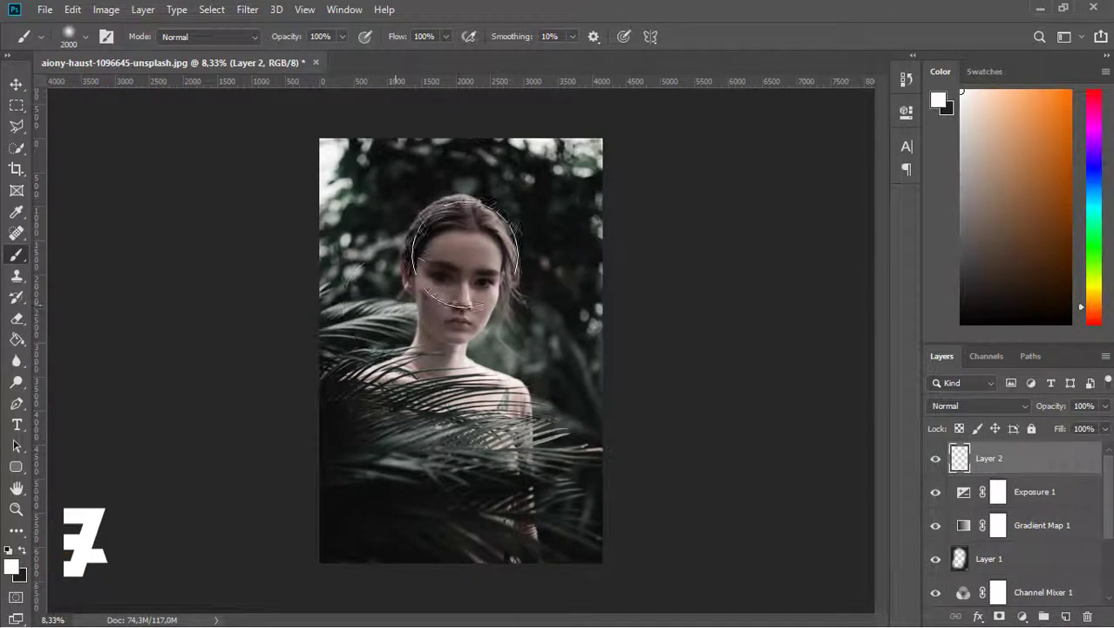
left_click(458, 245)
mouse_move(476, 272)
left_mouse_down()
mouse_move(496, 388)
mouse_move(483, 279)
mouse_move(487, 371)
mouse_move(439, 374)
mouse_move(443, 274)
left_mouse_up()
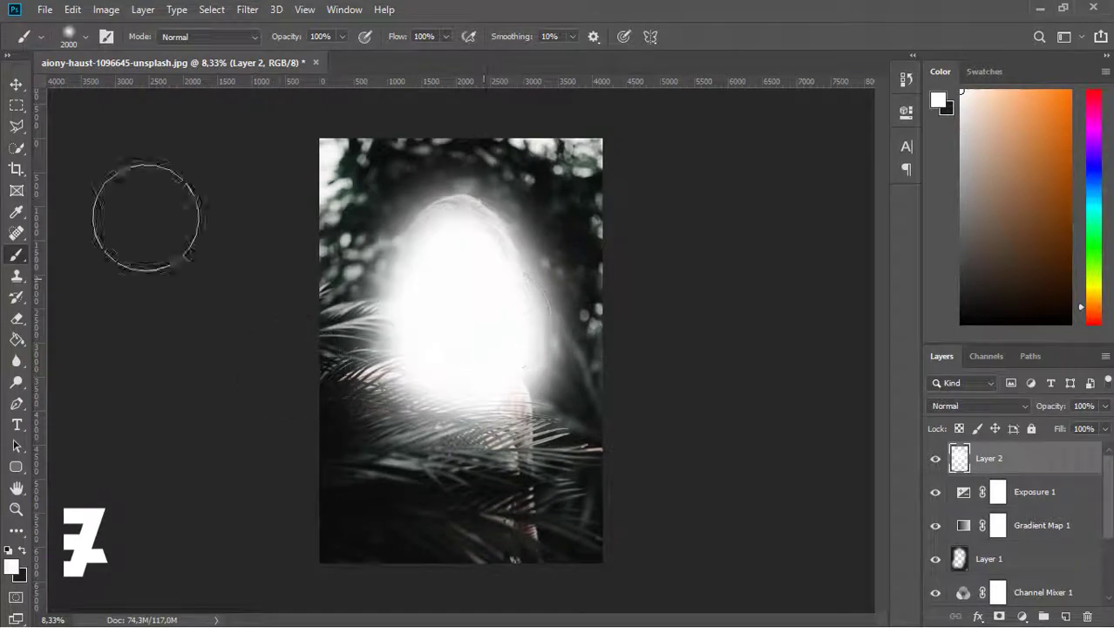
key("v")
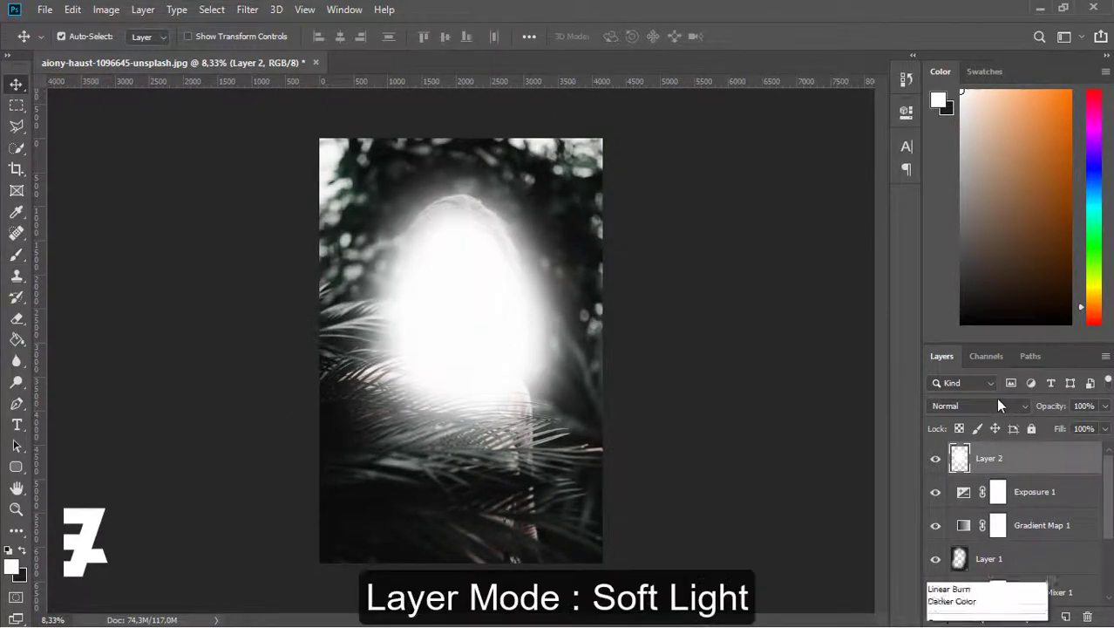
- Set the white painted layer's blend mode to Soft Light and its opacity to 70%
left_click(995, 402)
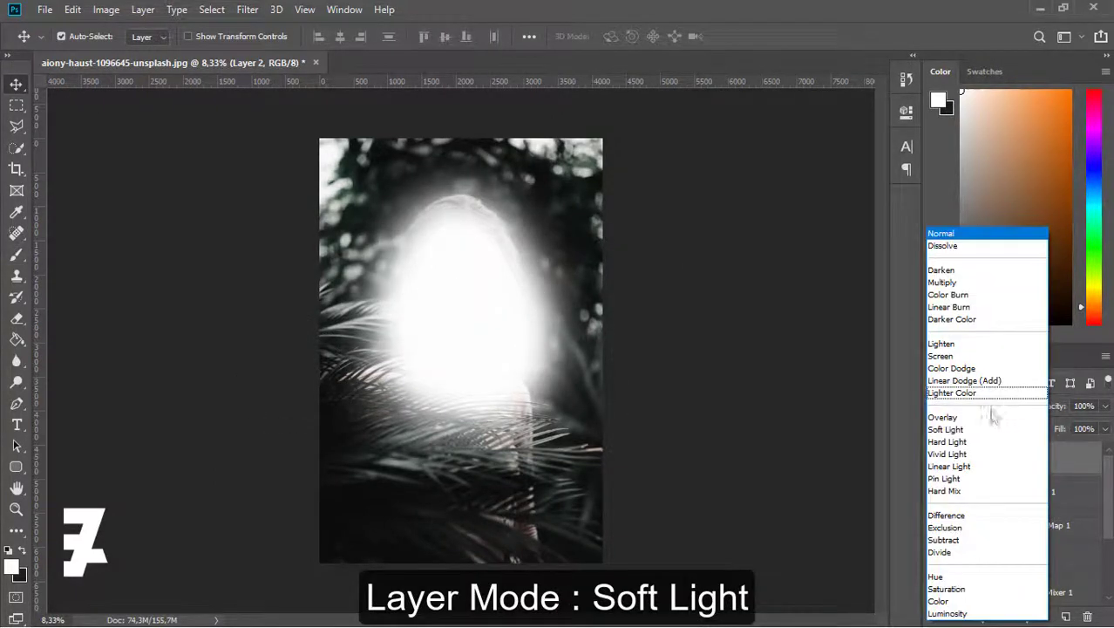
left_click(949, 428)
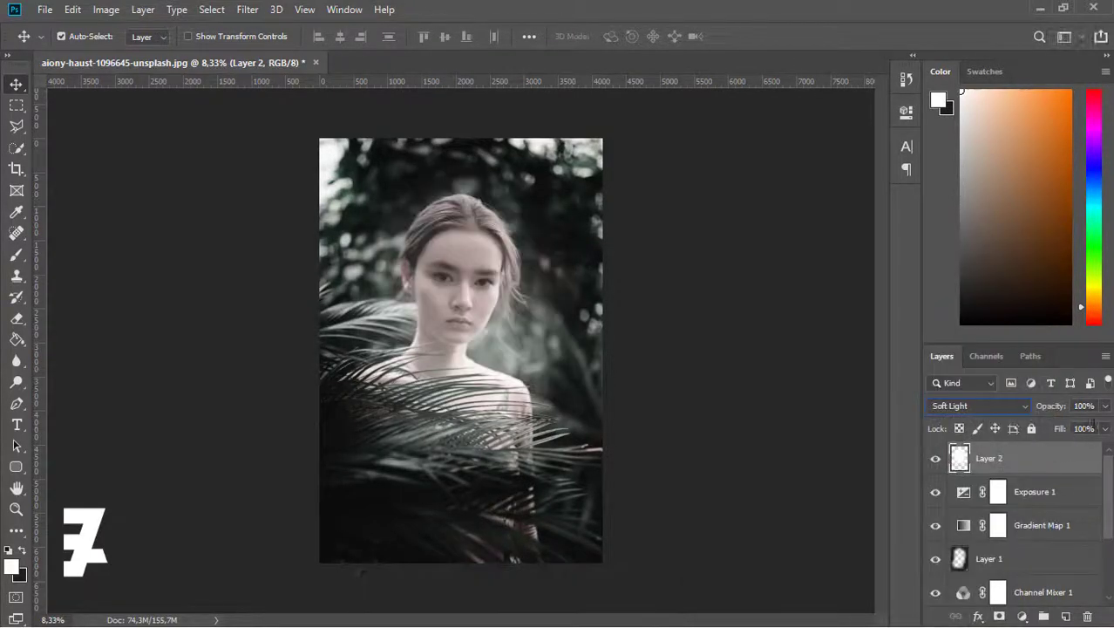
mouse_move(1086, 429)
left_mouse_down()
mouse_move(1061, 424)
mouse_move(1080, 427)
left_mouse_up()
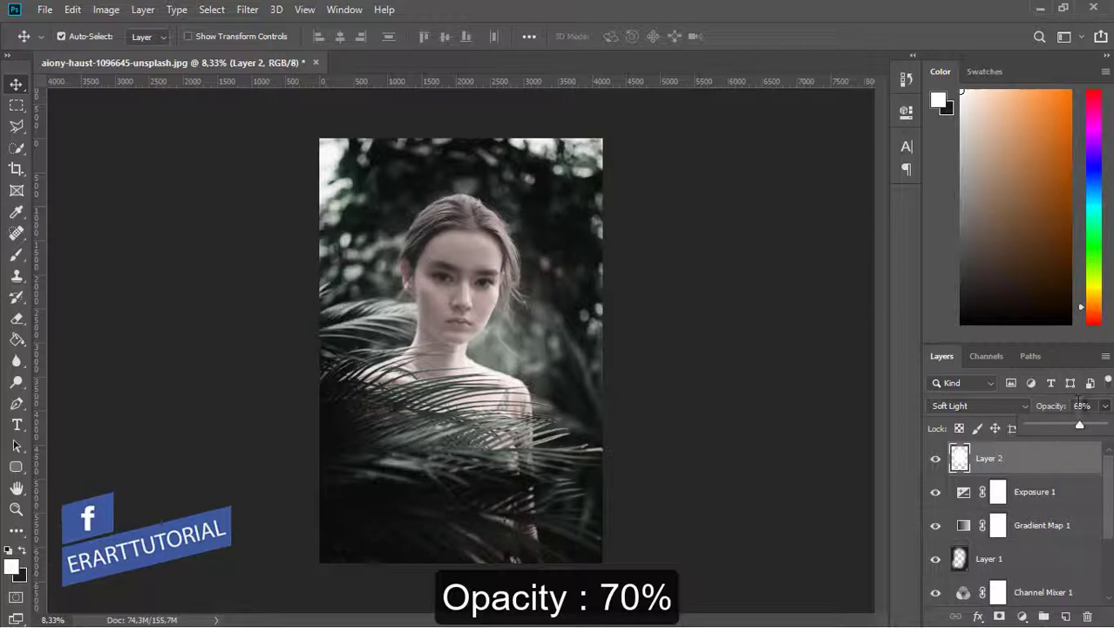
left_click_drag(1083, 407, 1052, 414)
type("70")
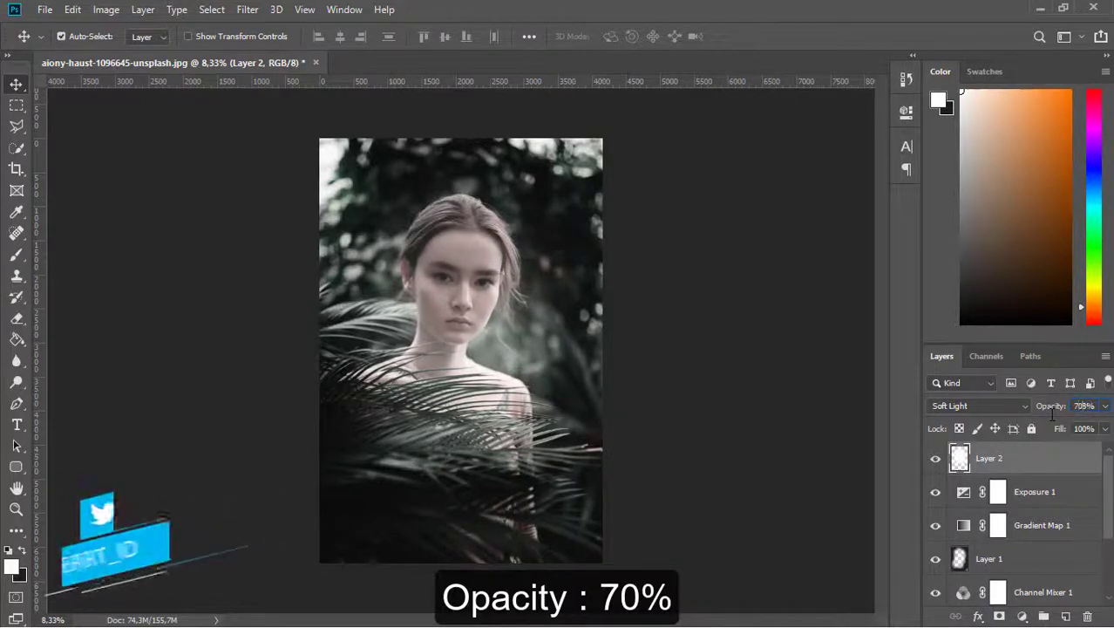
key("Delete")
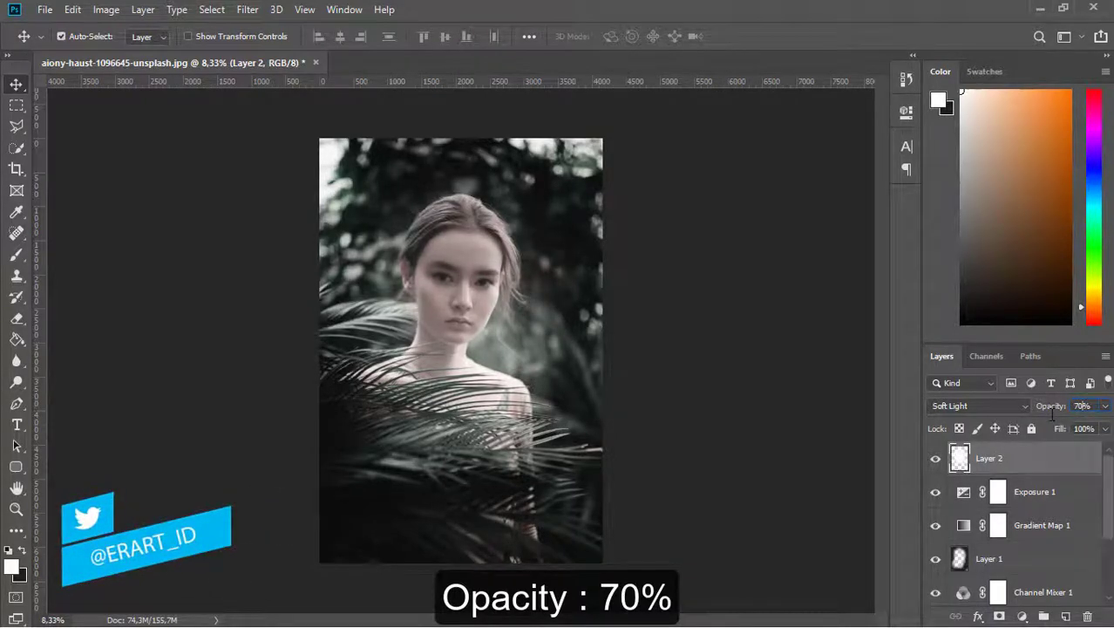
key("Return")
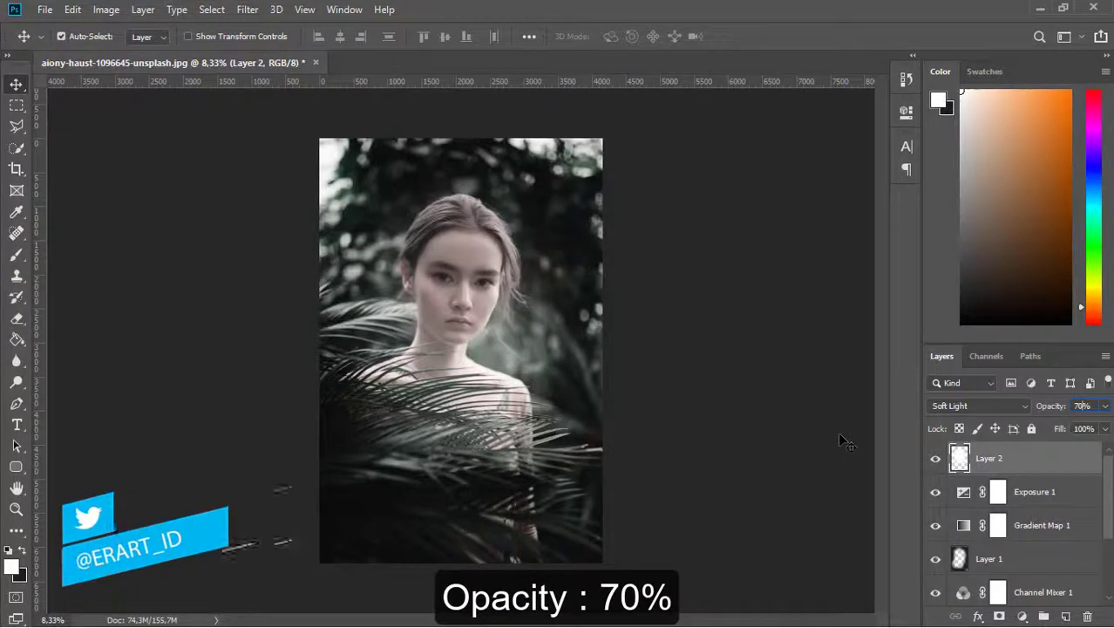
- Set the Eraser tool's Soft Round tip to 1000 px for cleaning up the white painted layer
left_click(21, 318)
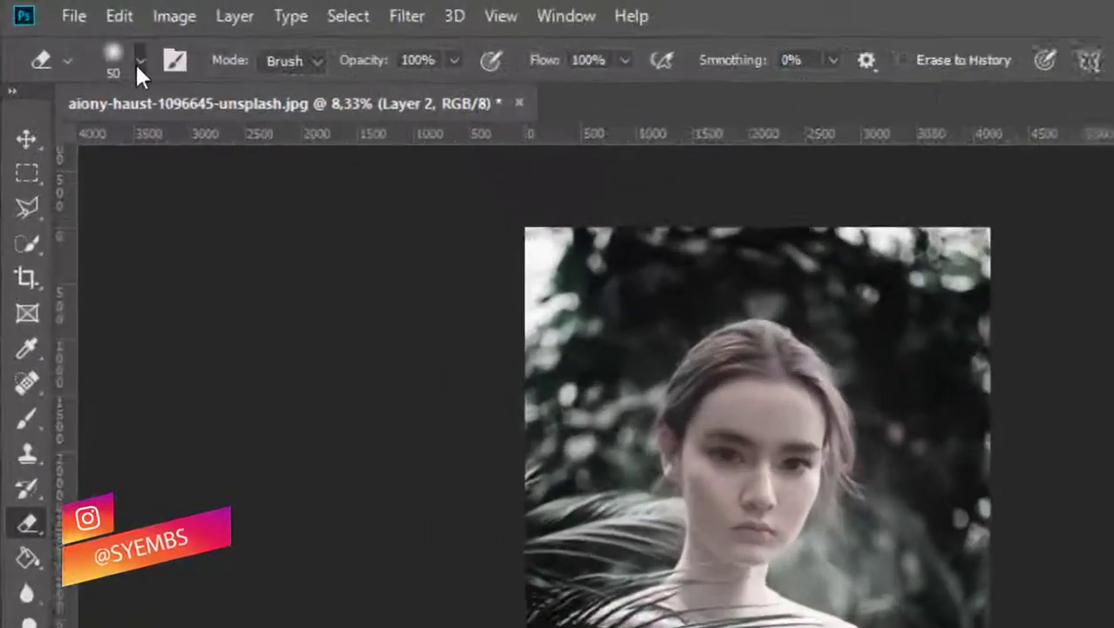
left_click(85, 36)
type("1")
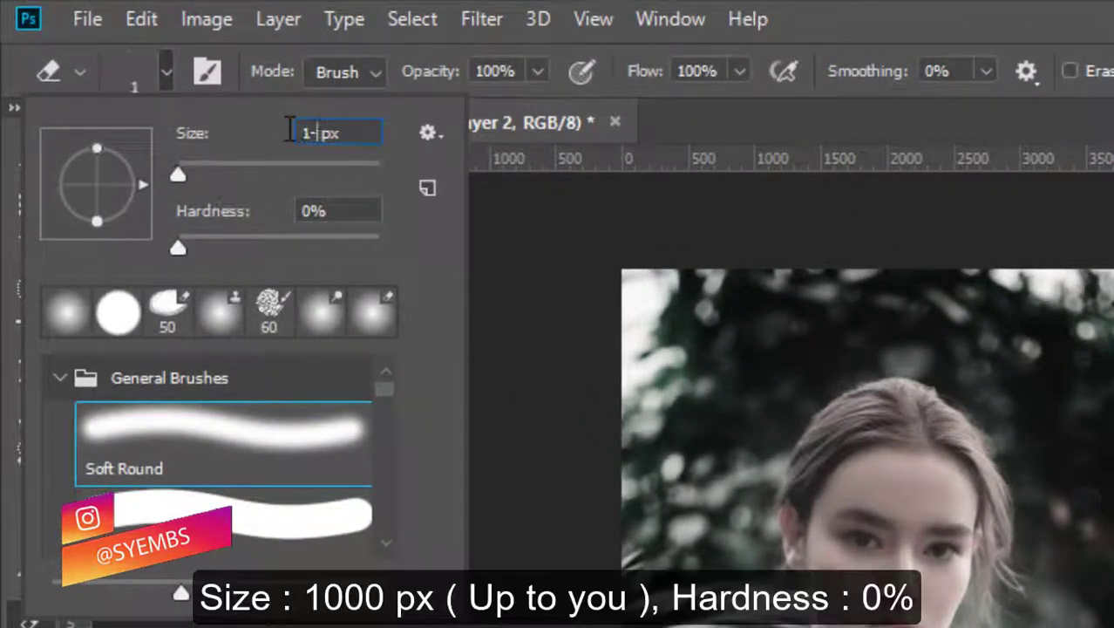
type("000")
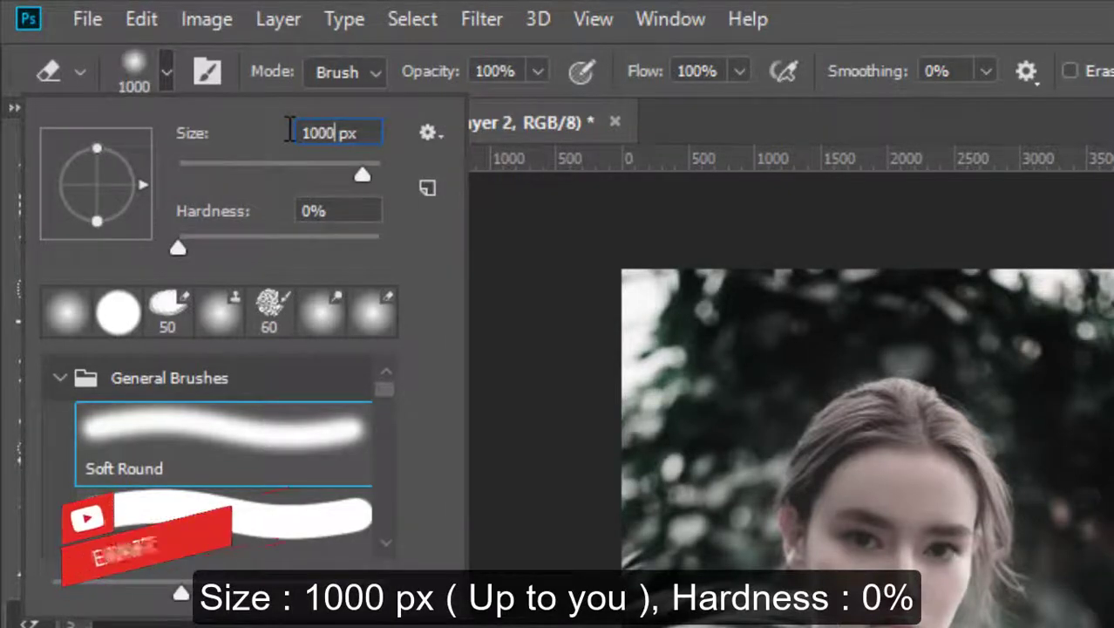
left_click(166, 68)
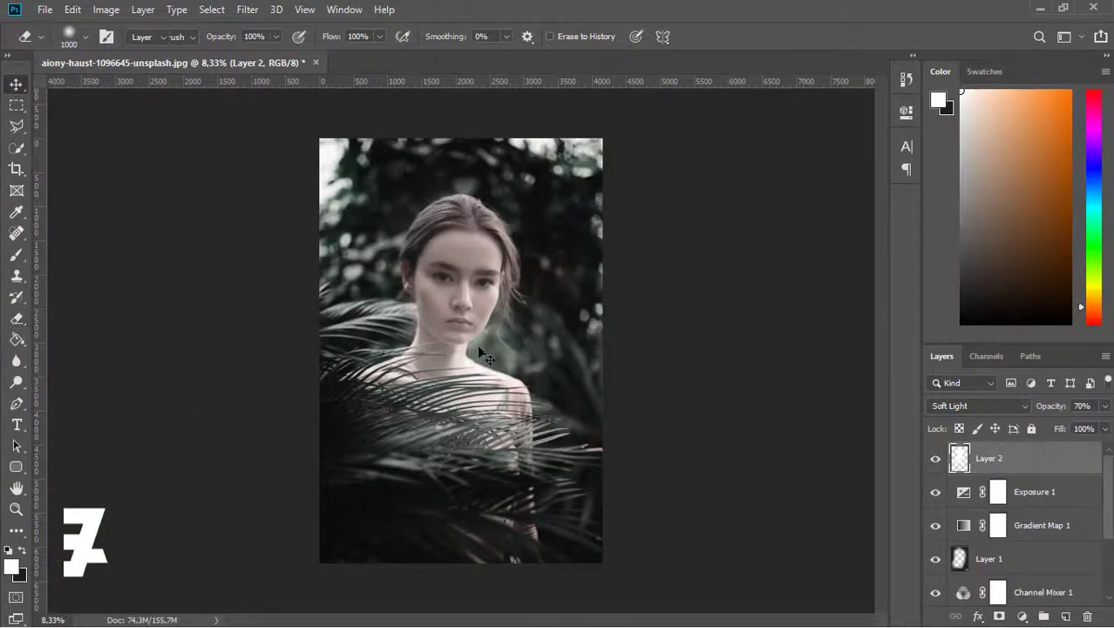
key("v")
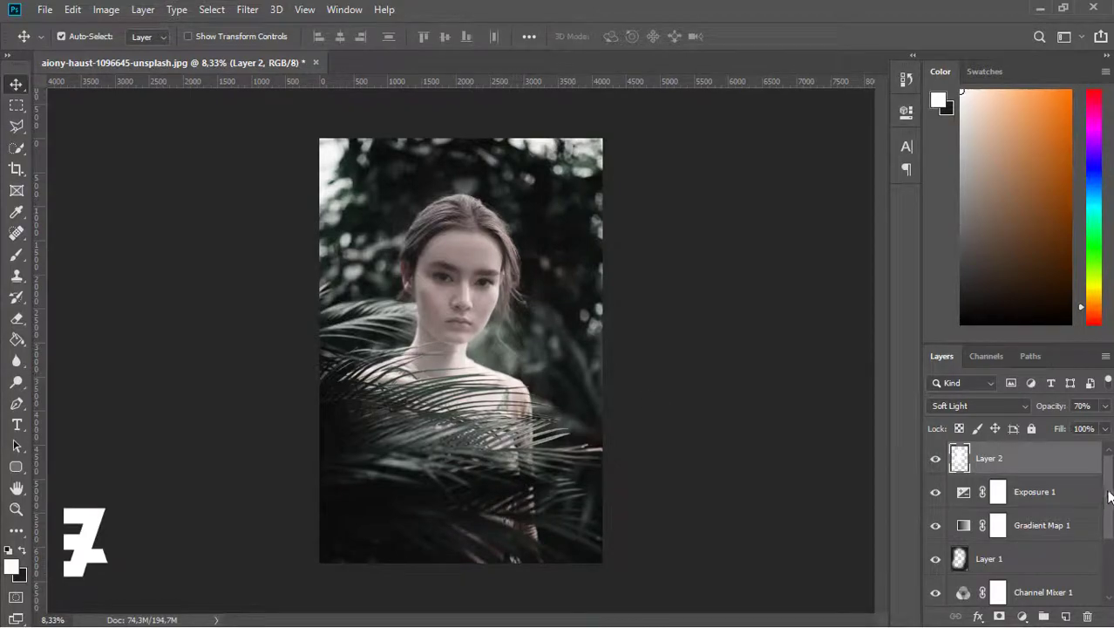
- Group all layers from Layer 2 down to Selective Color 1, leaving the Background outside the group
left_click_drag(1109, 496, 1109, 558)
left_click(1081, 556, "shift")
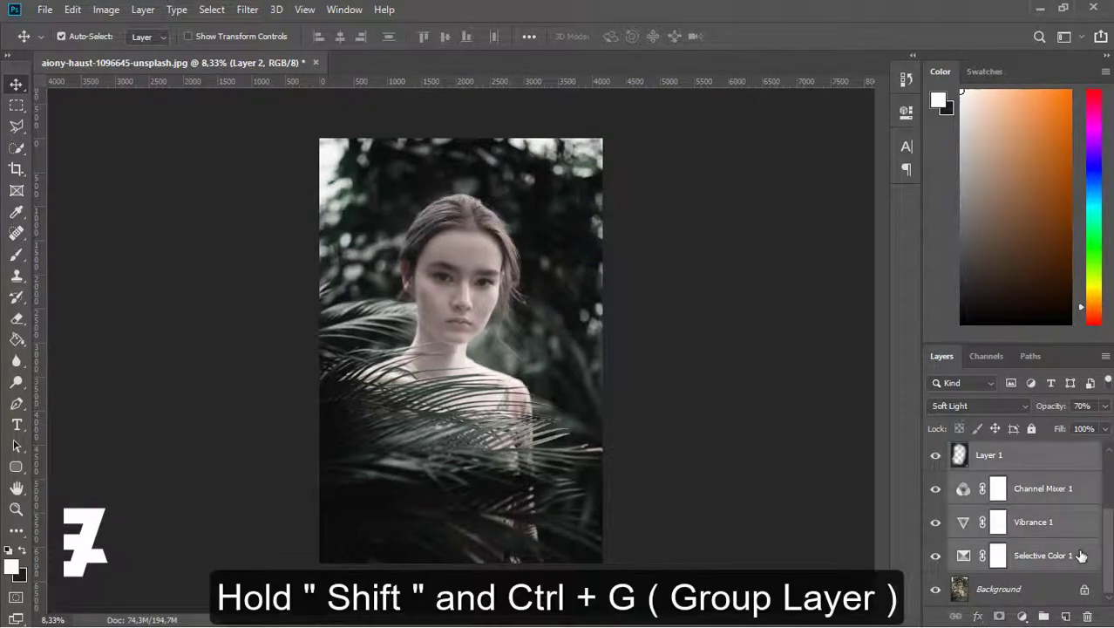
key("ctrl+g")
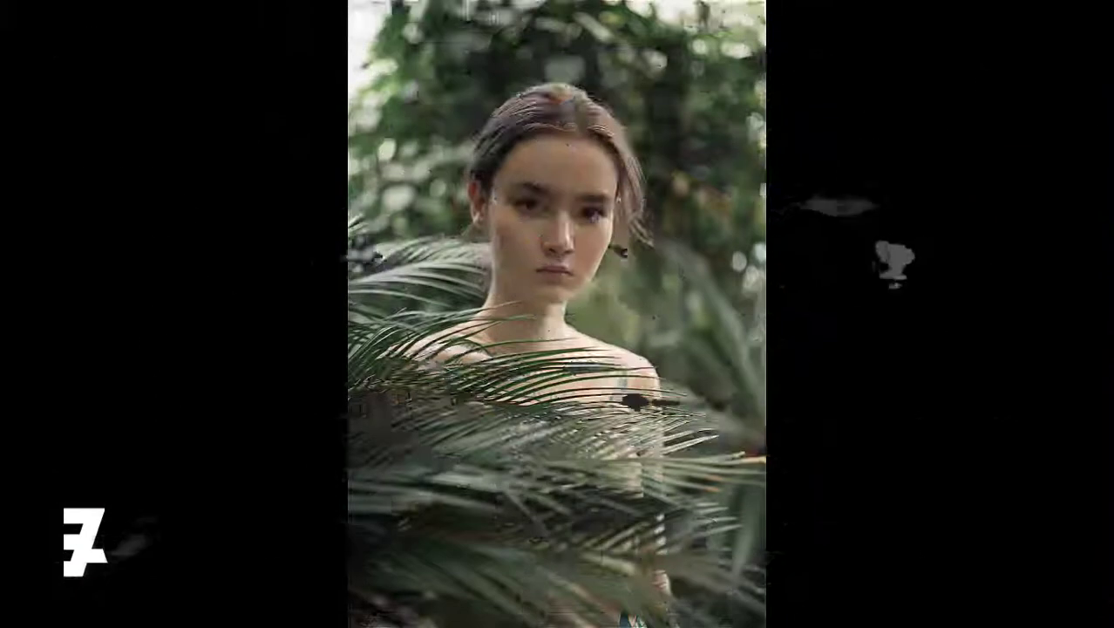